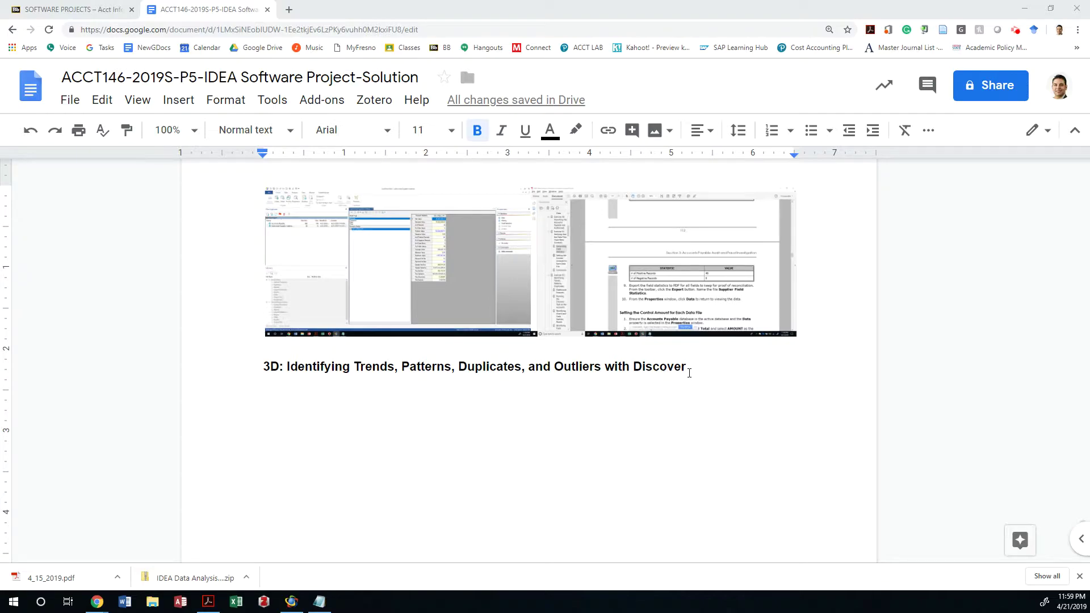
- Switch to CaseWare IDEA, open the Accounts Payable database, and generate its Discover dashboard in a maximized window
{"action": "key", "text": "alt+Tab"}
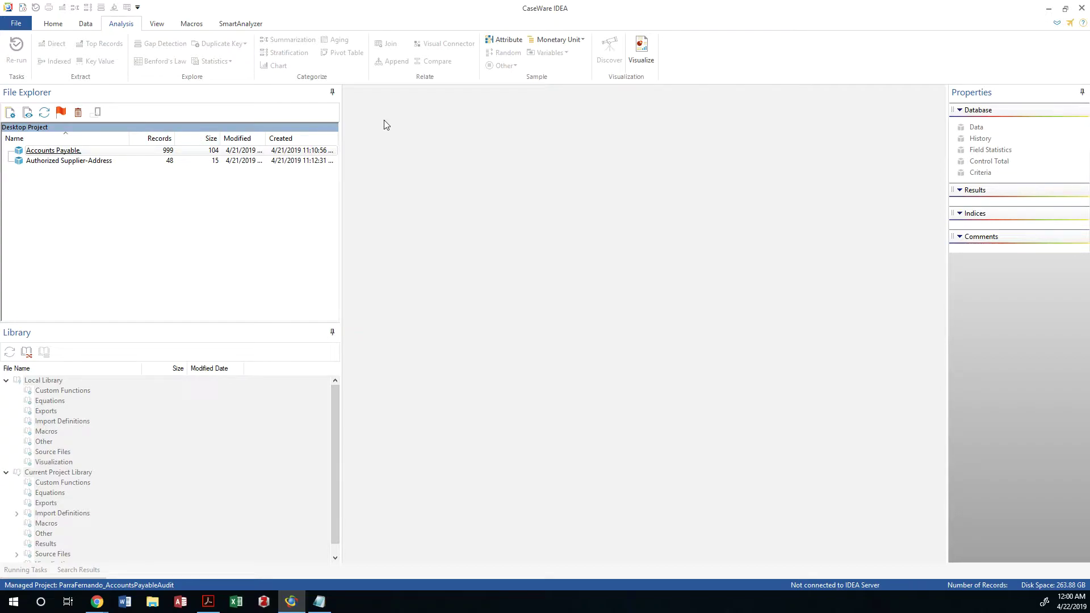
{"action": "double_click", "coordinate": [56, 150]}
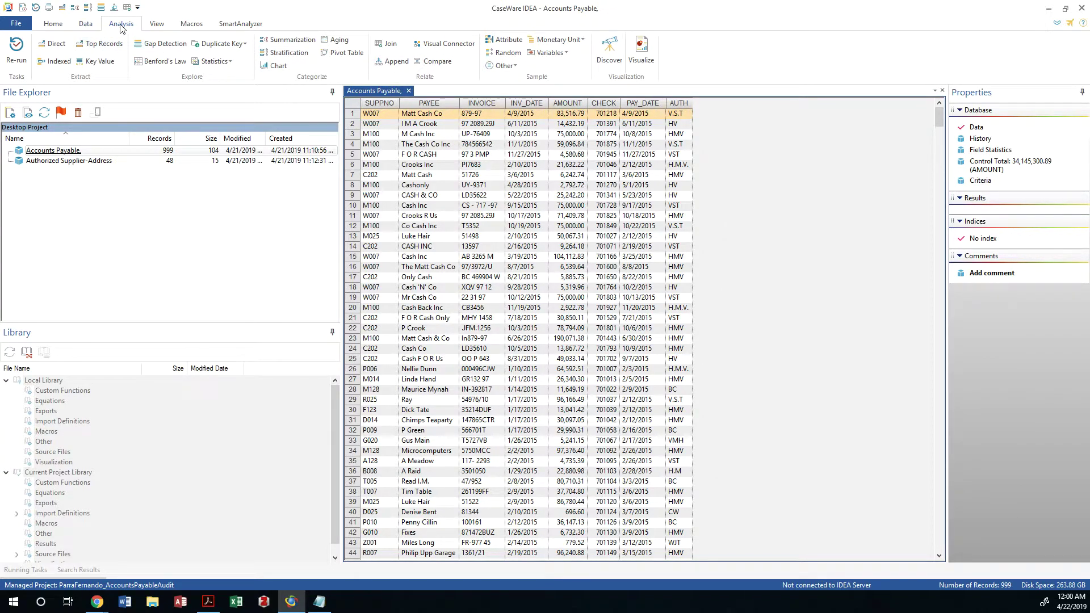
{"action": "left_click", "coordinate": [607, 52]}
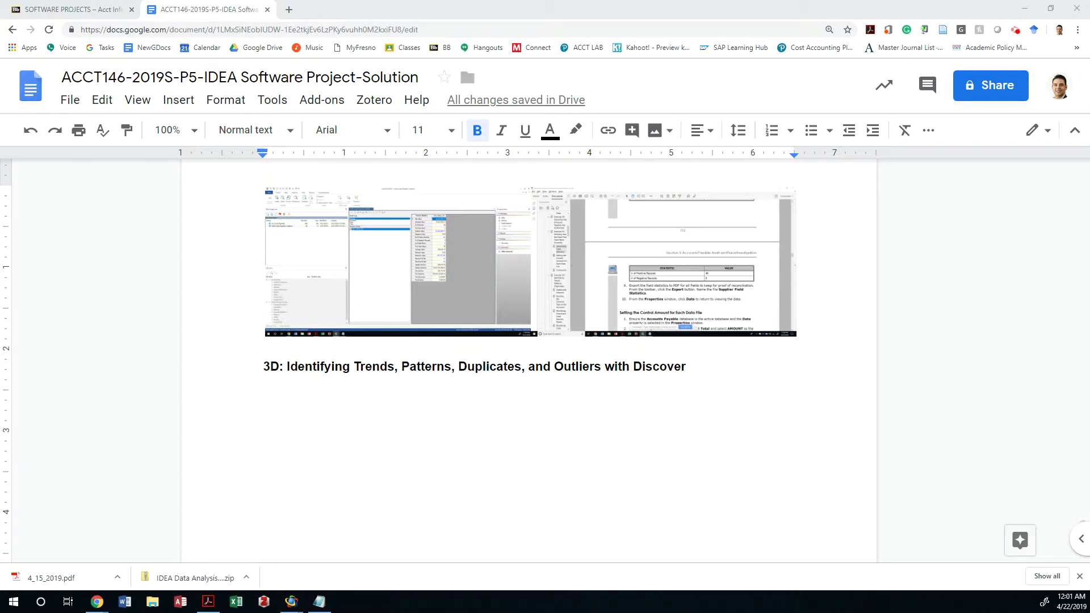
{"action": "key", "text": "alt+Tab"}
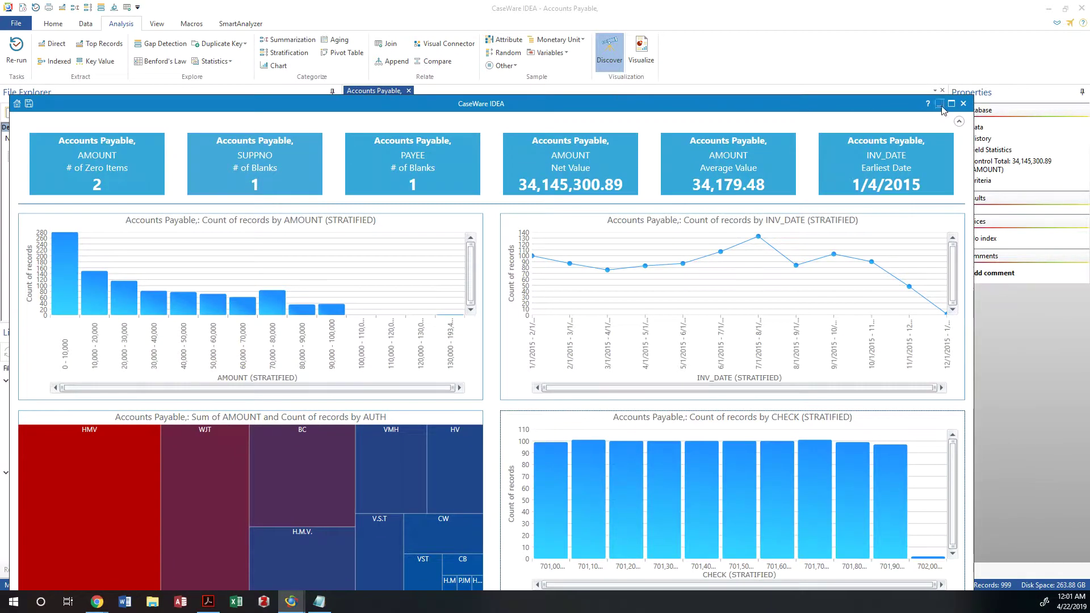
{"action": "left_click", "coordinate": [951, 103]}
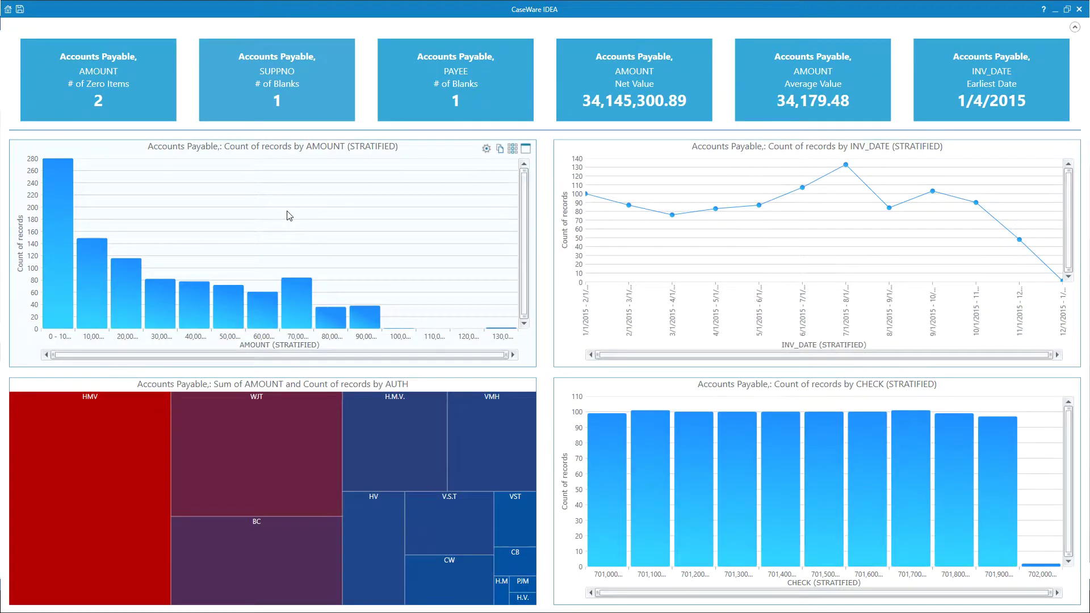
- Examine the records behind the AMOUNT zero-items statistic and return to the dashboard
{"action": "left_click", "coordinate": [119, 85]}
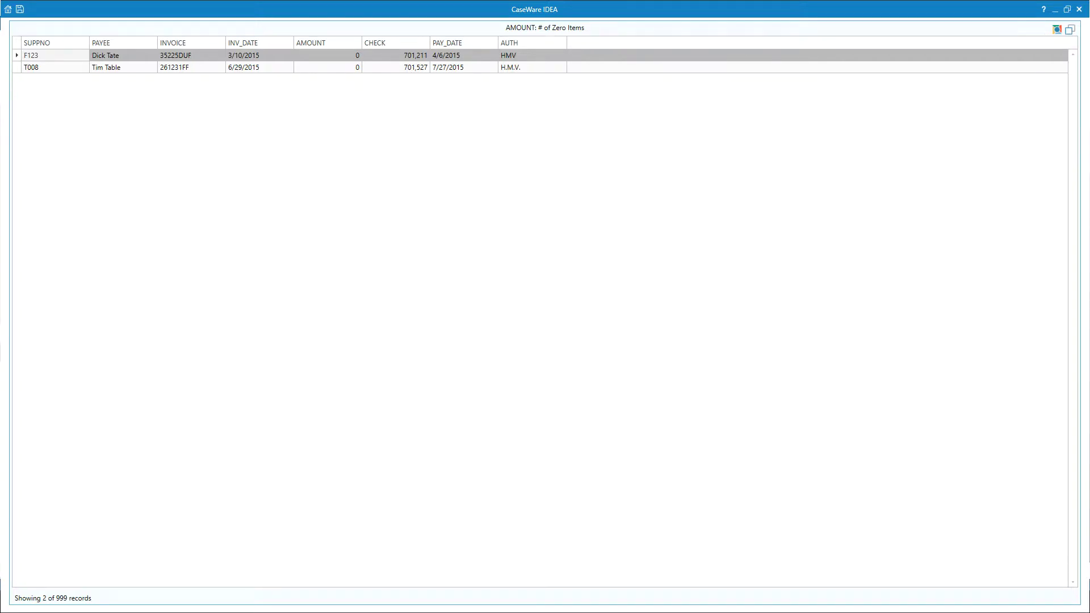
{"action": "left_click", "coordinate": [1057, 30]}
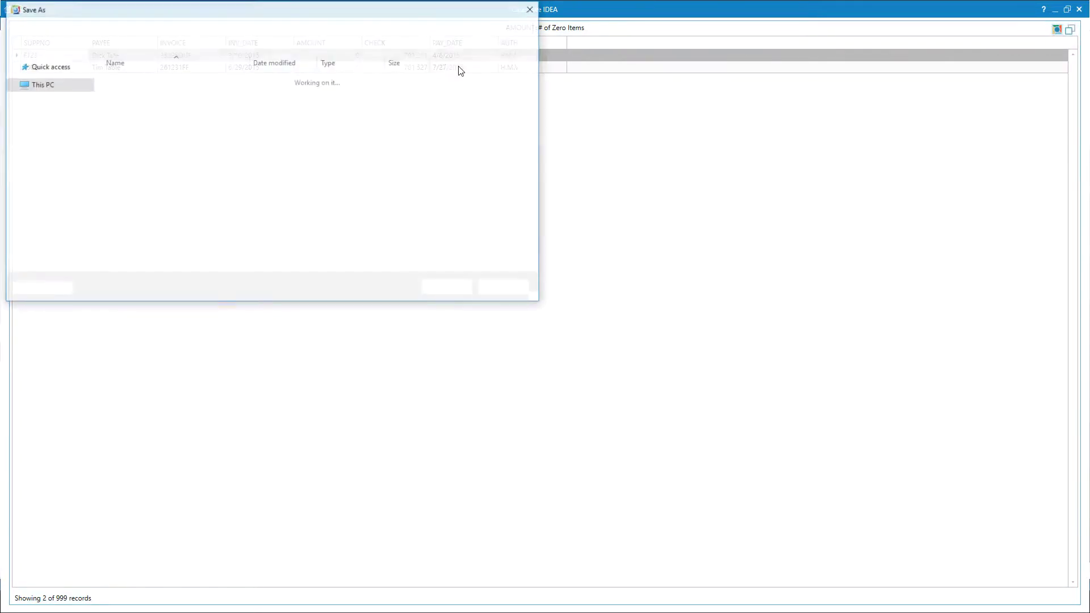
{"action": "left_click", "coordinate": [502, 290]}
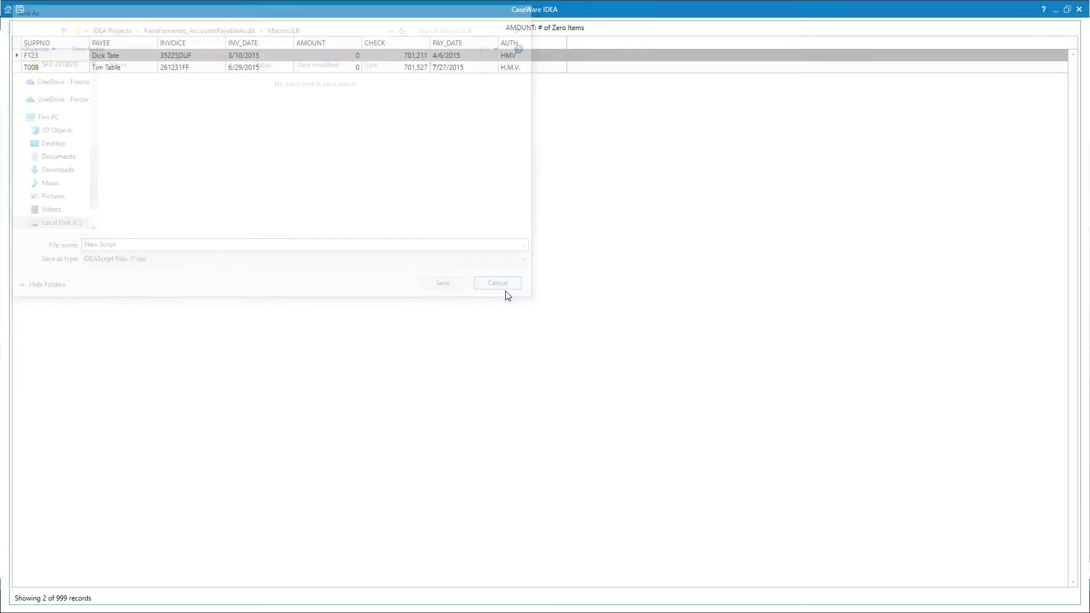
{"action": "left_click", "coordinate": [1070, 32]}
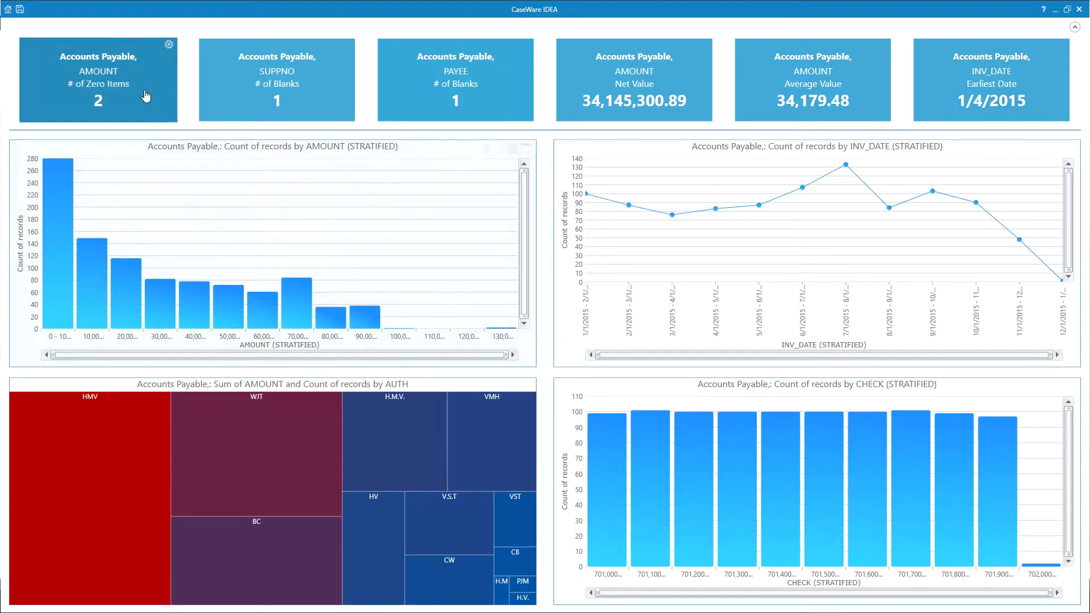
- Examine the records with a blank SUPPNO and those with a blank PAYEE, returning to the dashboard each time
{"action": "left_click", "coordinate": [283, 91]}
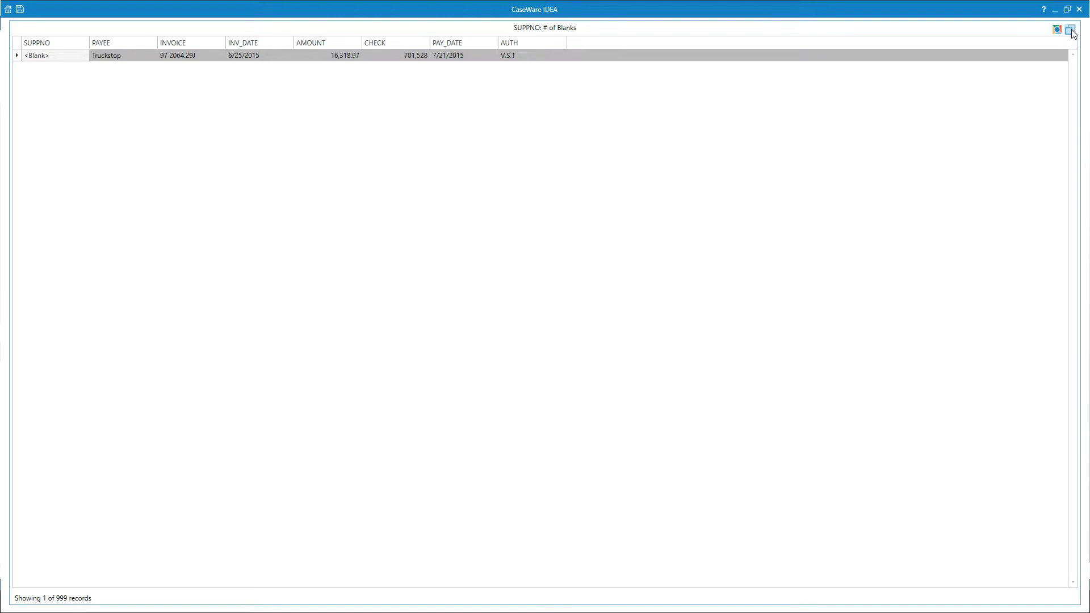
{"action": "left_click", "coordinate": [1070, 30]}
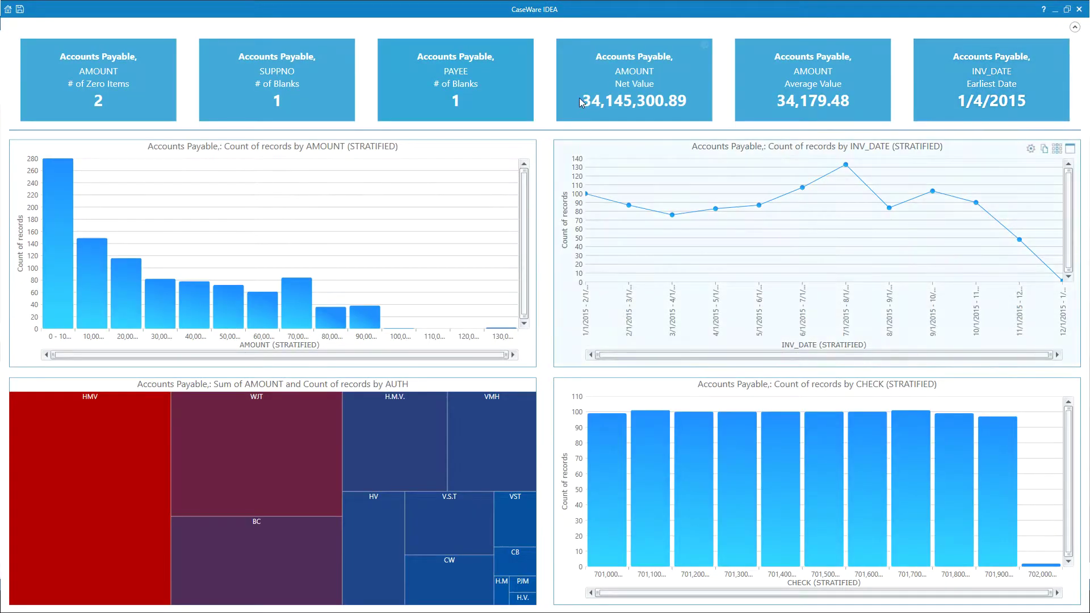
{"action": "left_click", "coordinate": [458, 94]}
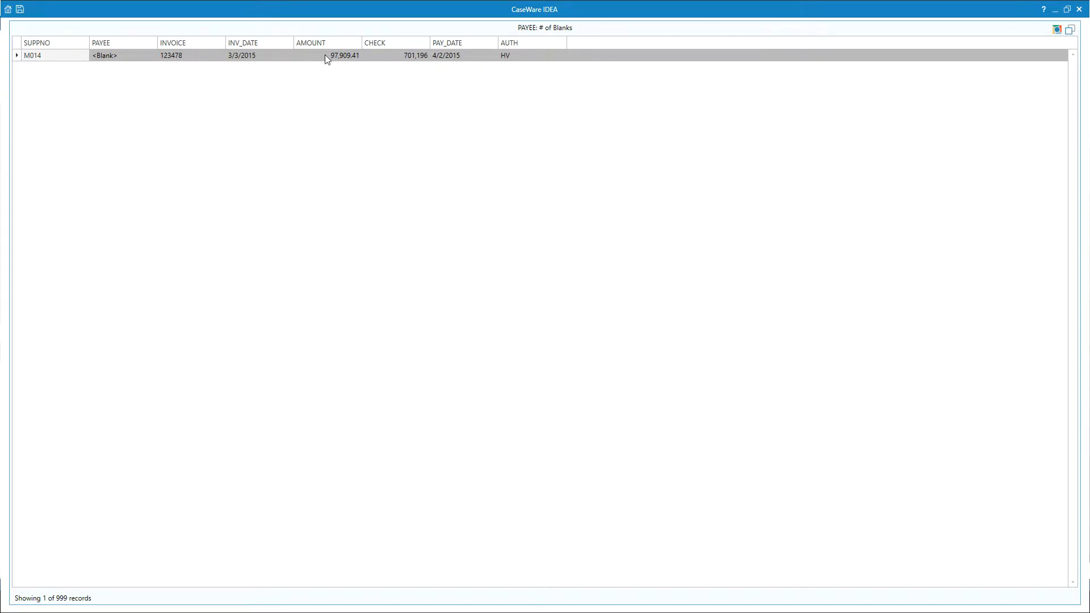
{"action": "left_click", "coordinate": [1070, 33]}
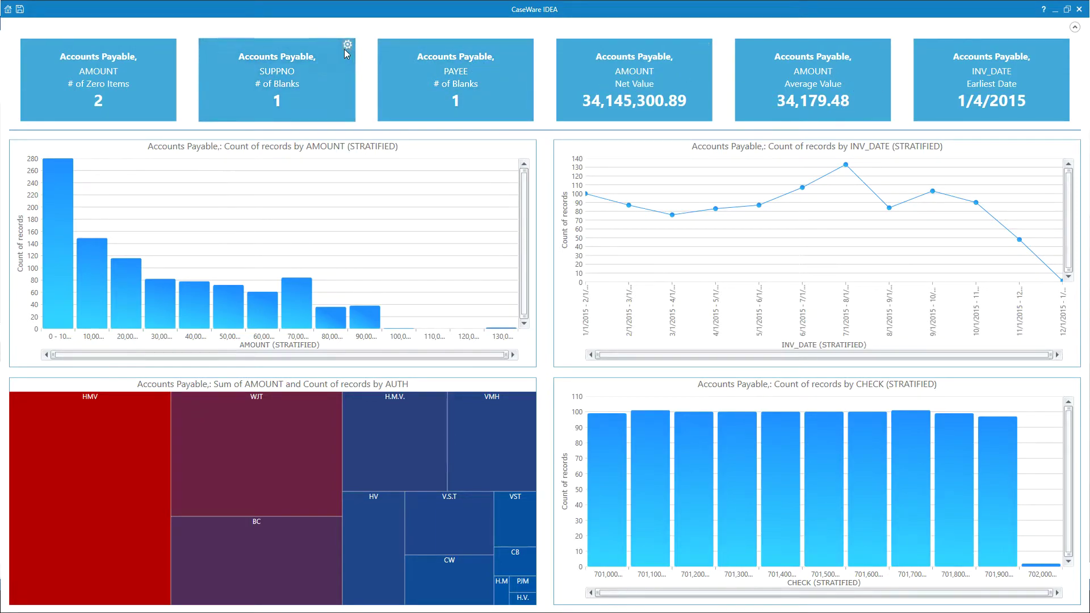
- Examine the field and statistic options of the SUPPNO tile and the properties of the AMOUNT column chart without saving changes
{"action": "left_click", "coordinate": [348, 45]}
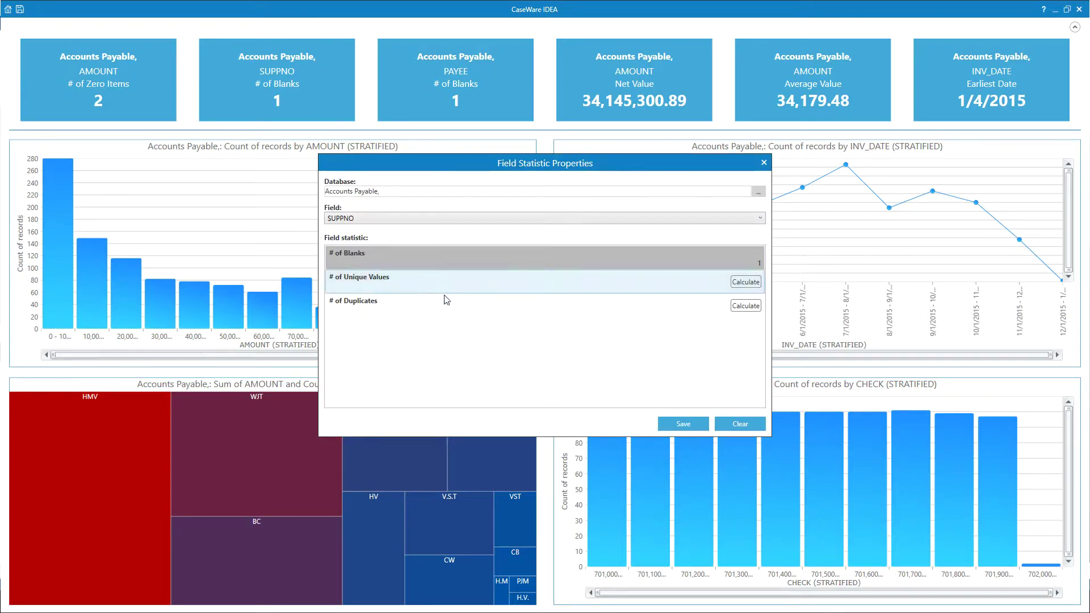
{"action": "left_click", "coordinate": [452, 274]}
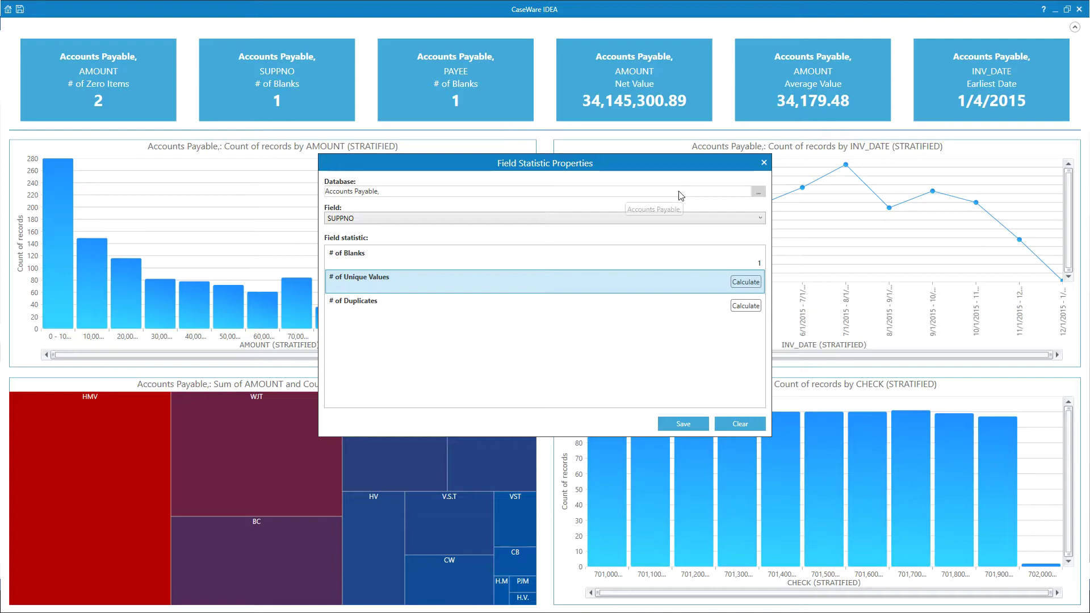
{"action": "left_click", "coordinate": [354, 218]}
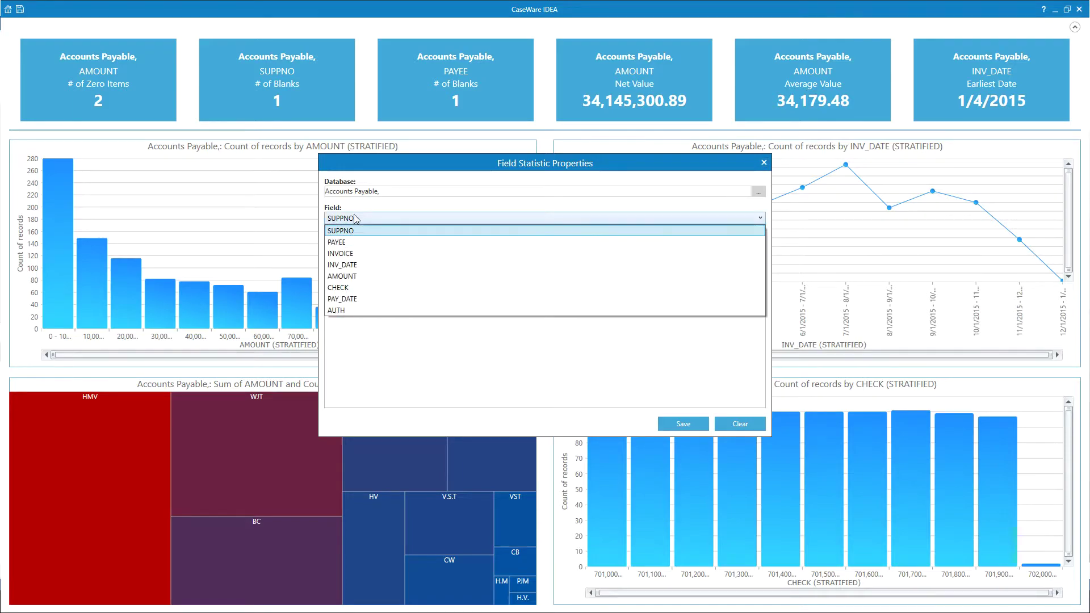
{"action": "left_click", "coordinate": [763, 164]}
{"action": "left_click", "coordinate": [763, 164]}
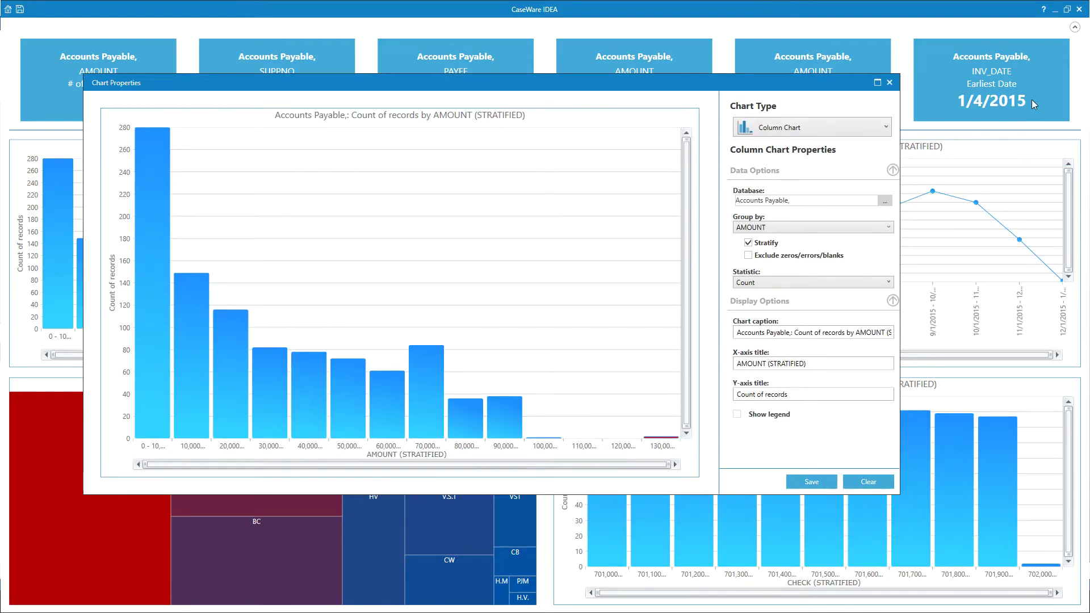
{"action": "left_click", "coordinate": [889, 82]}
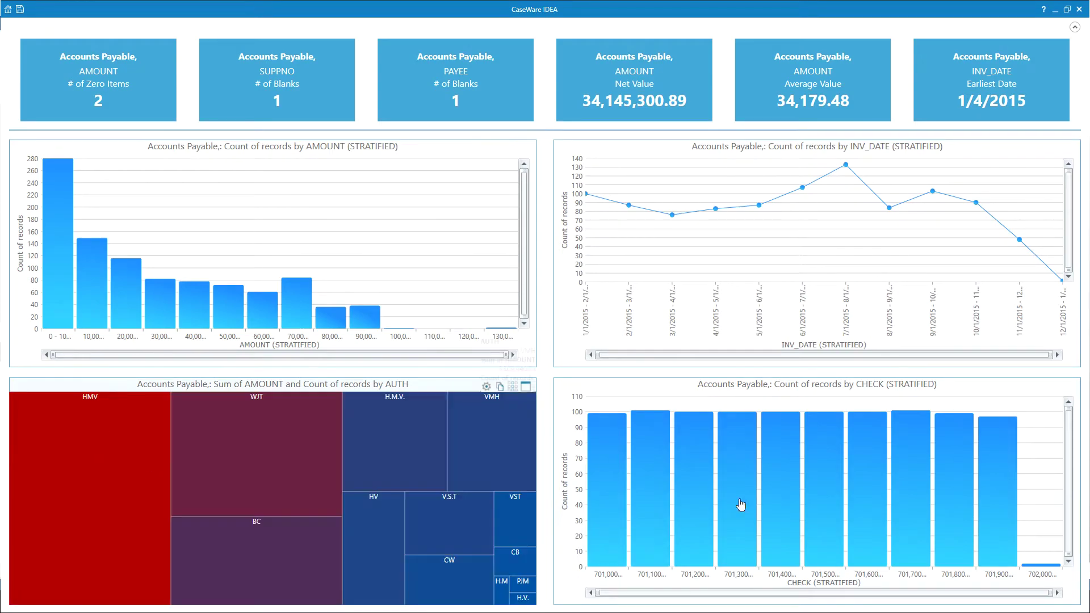
{"action": "mouse_move", "coordinate": [389, 485]}
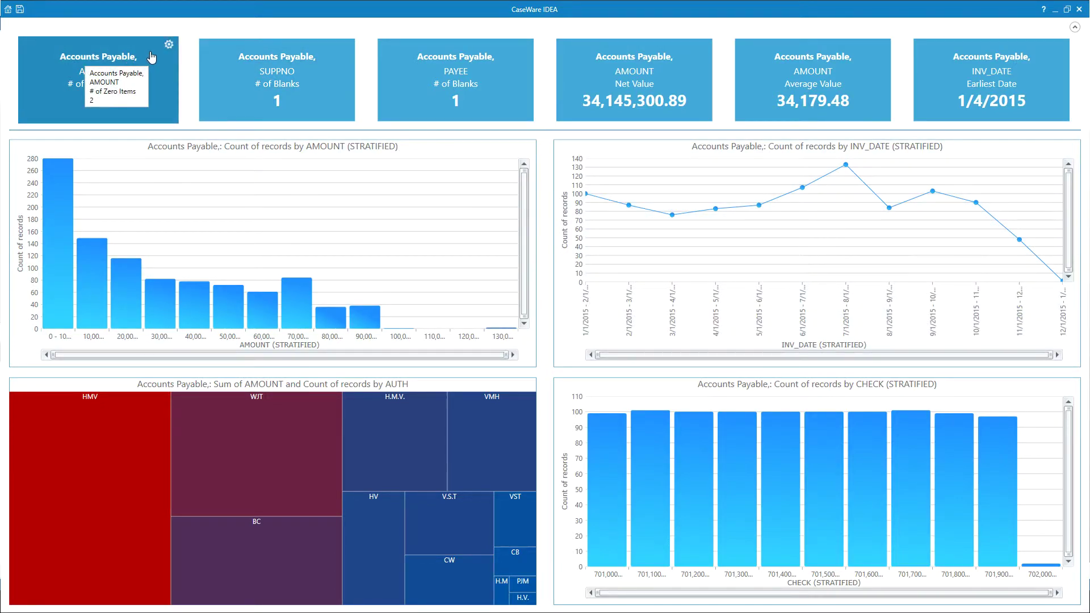
- Switch the AMOUNT zero-items tile to the INVOICE field, calculate its numbers of unique values and duplicates, and save the tile
{"action": "left_click", "coordinate": [169, 46]}
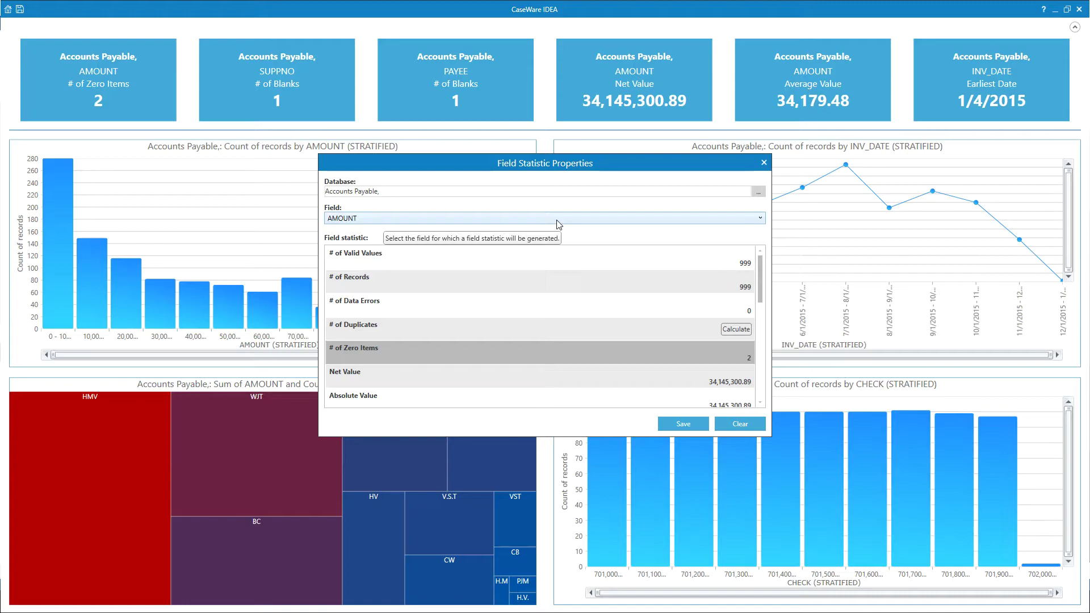
{"action": "left_click", "coordinate": [559, 220]}
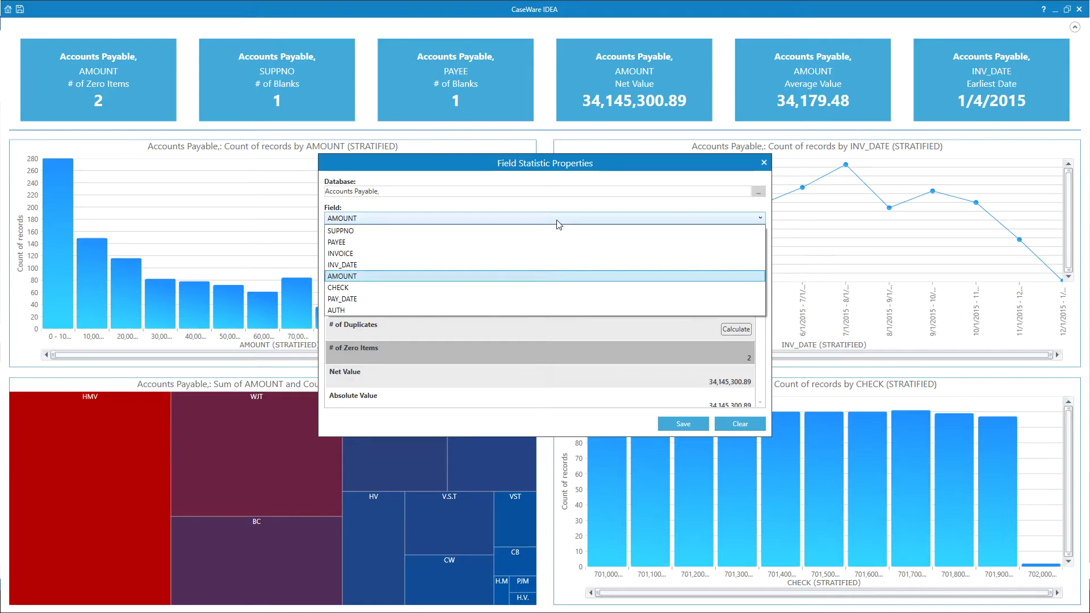
{"action": "left_click", "coordinate": [545, 253]}
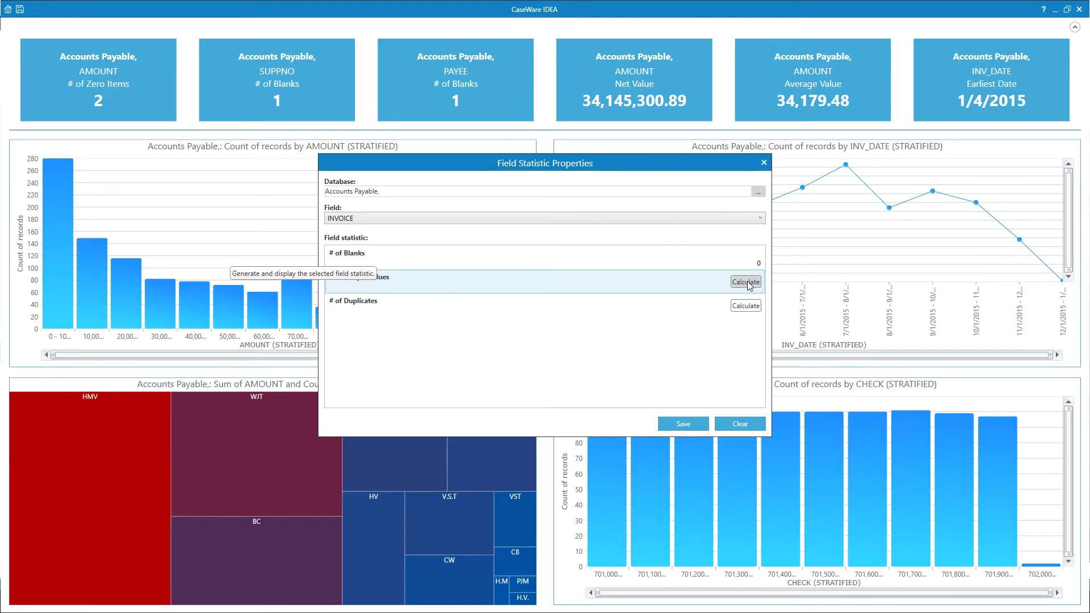
{"action": "left_click", "coordinate": [741, 306]}
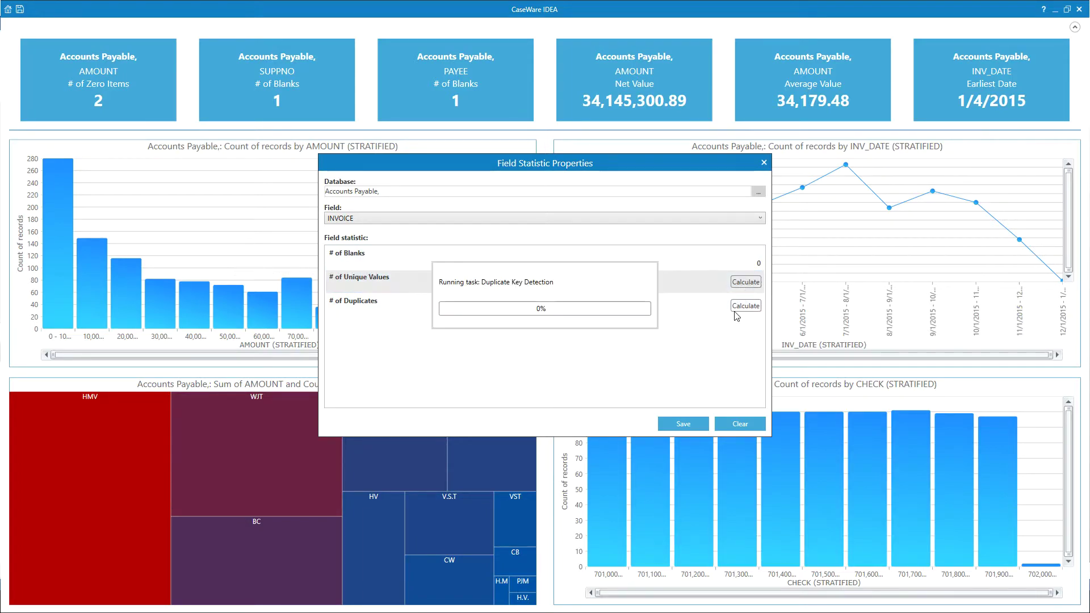
{"action": "left_click", "coordinate": [741, 307]}
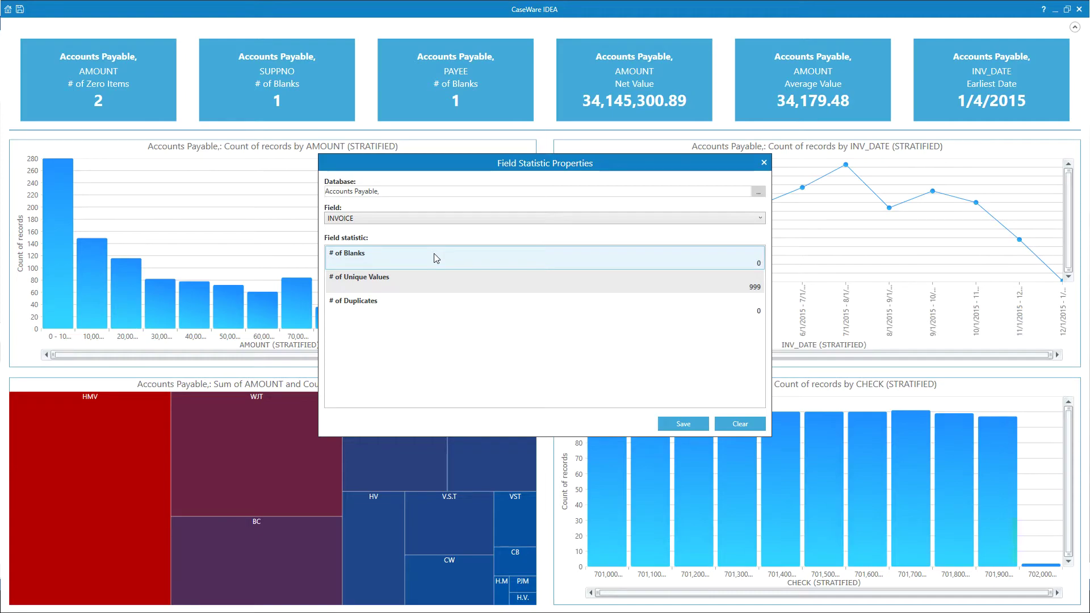
{"action": "left_click", "coordinate": [684, 424]}
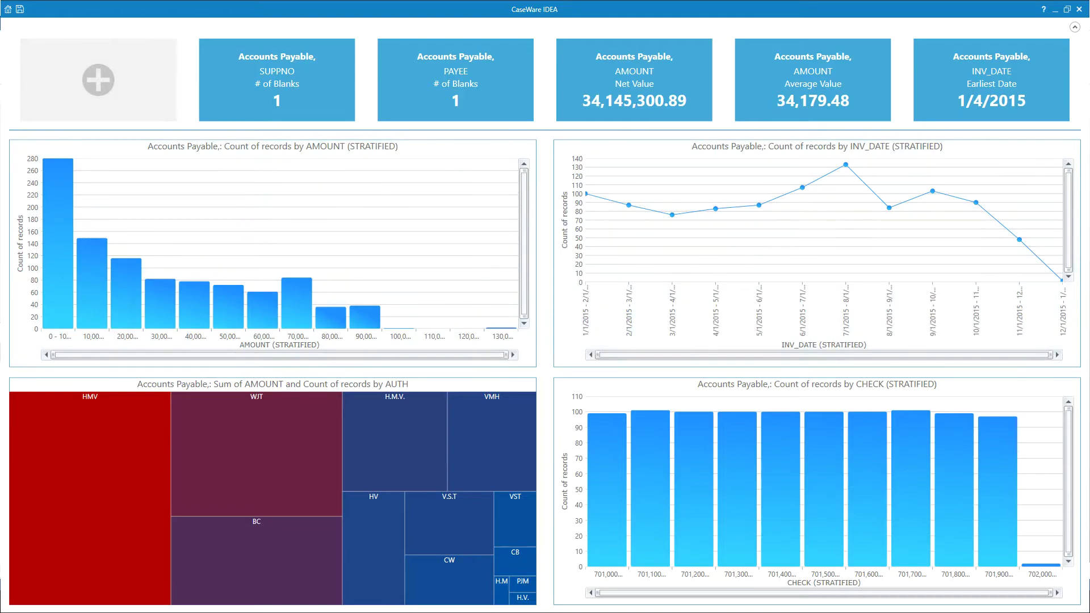
- Set the INVOICE tile's field statistic to # of Duplicates and save it
{"action": "left_click", "coordinate": [99, 85]}
{"action": "left_click", "coordinate": [399, 302]}
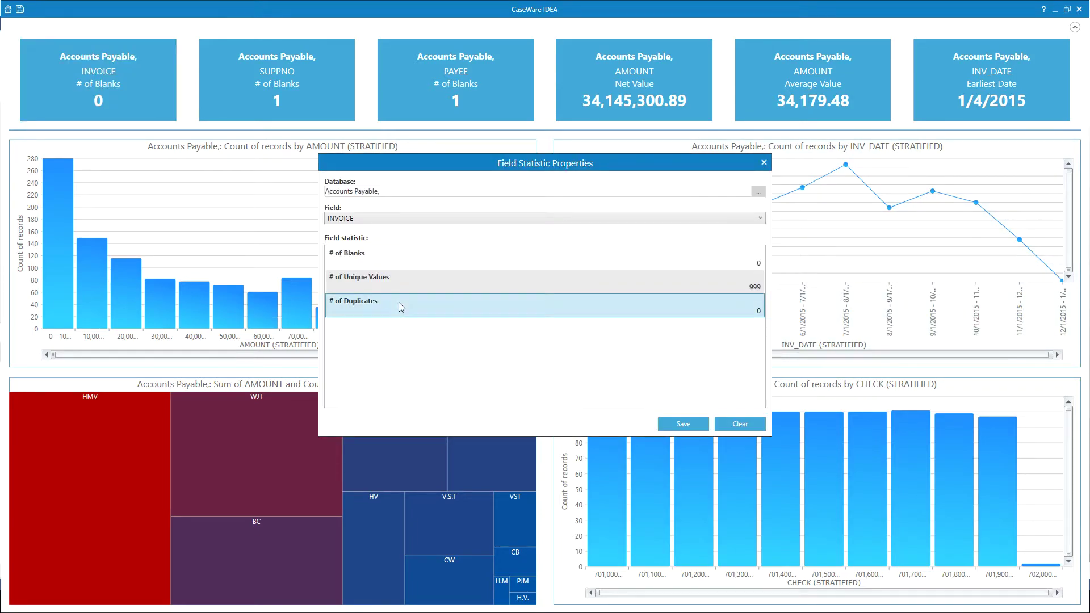
{"action": "left_click", "coordinate": [682, 423]}
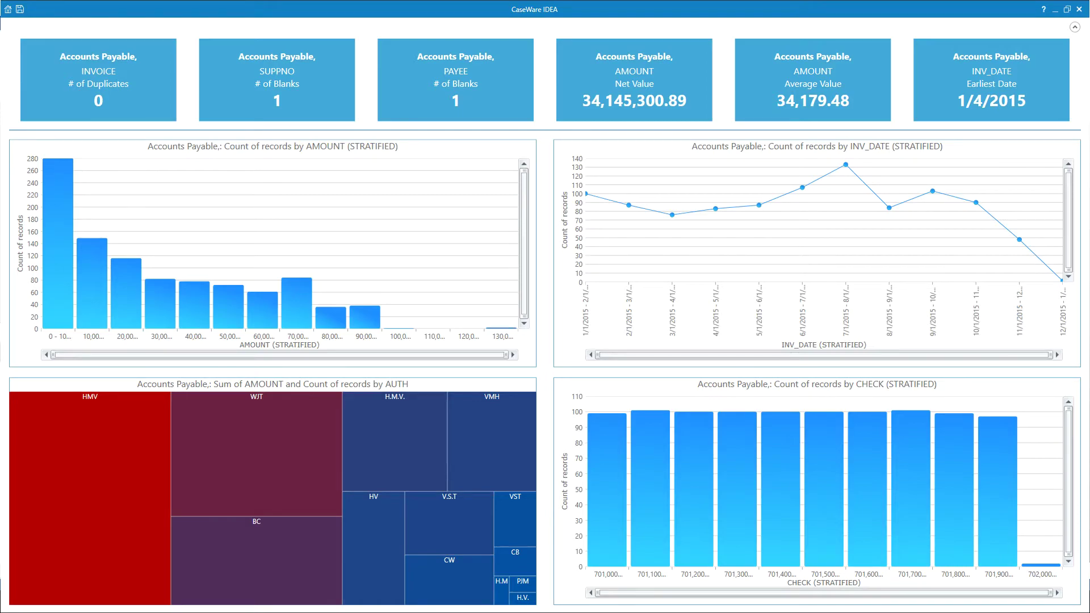
{"action": "mouse_move", "coordinate": [231, 163]}
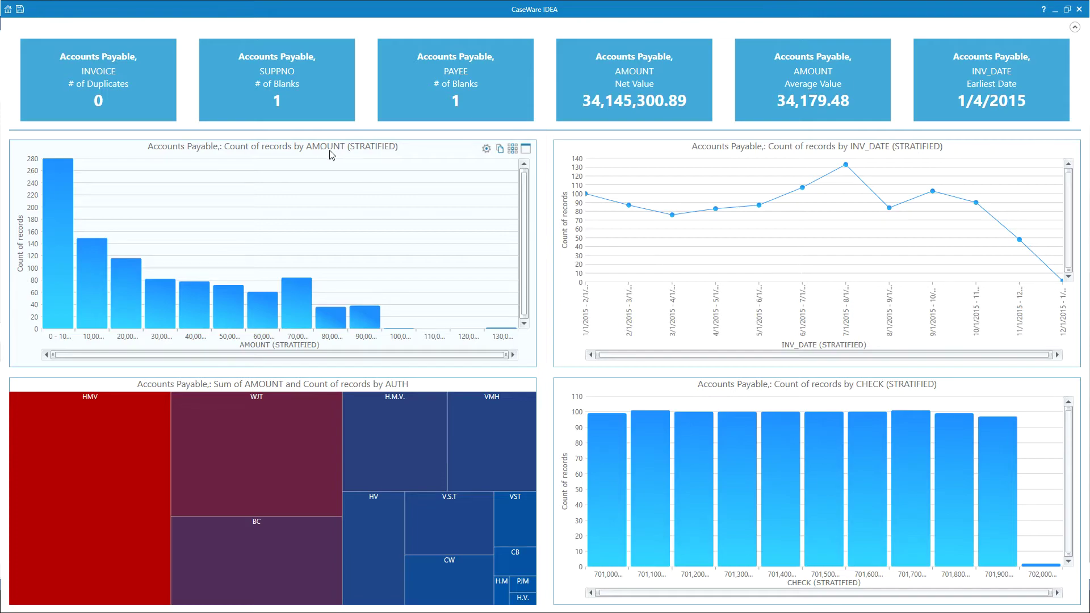
- View the stratified AMOUNT chart as a table and then as an enlarged chart, and restore the dashboard layout
{"action": "left_click", "coordinate": [512, 149]}
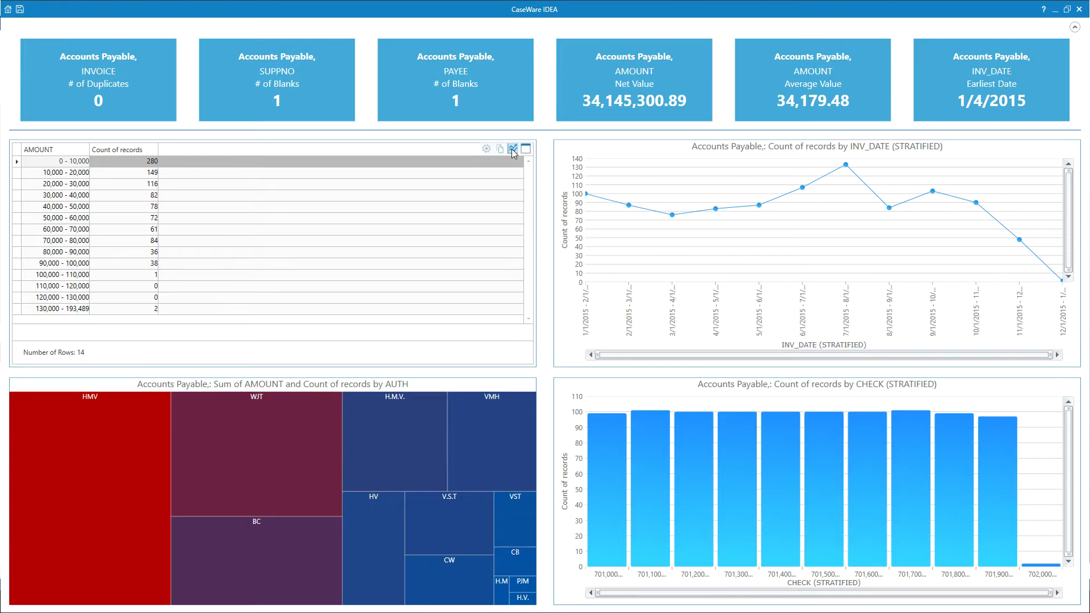
{"action": "left_click", "coordinate": [512, 149]}
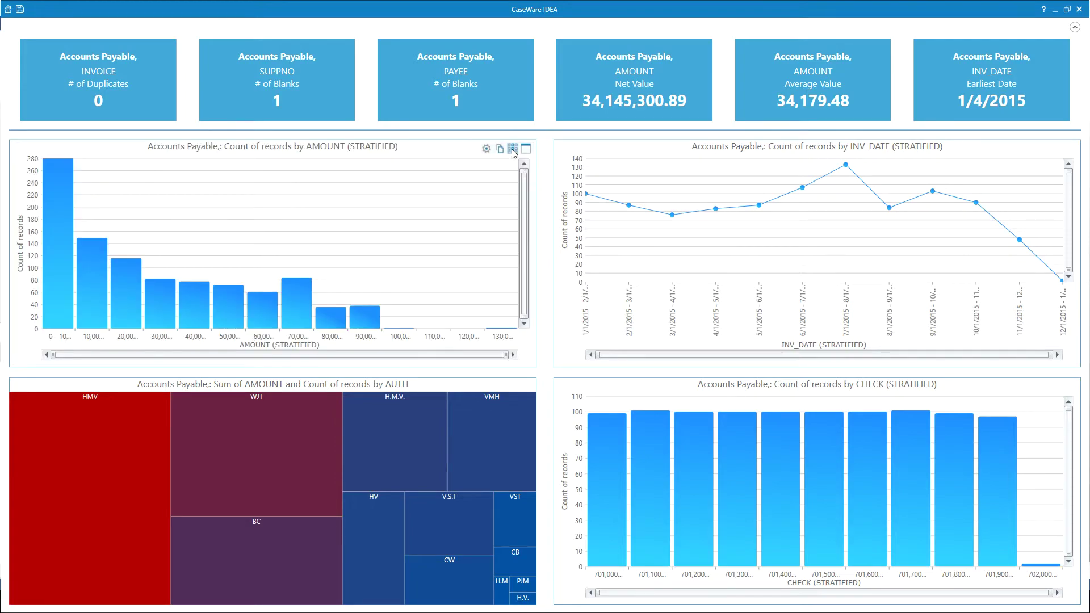
{"action": "left_click", "coordinate": [526, 149]}
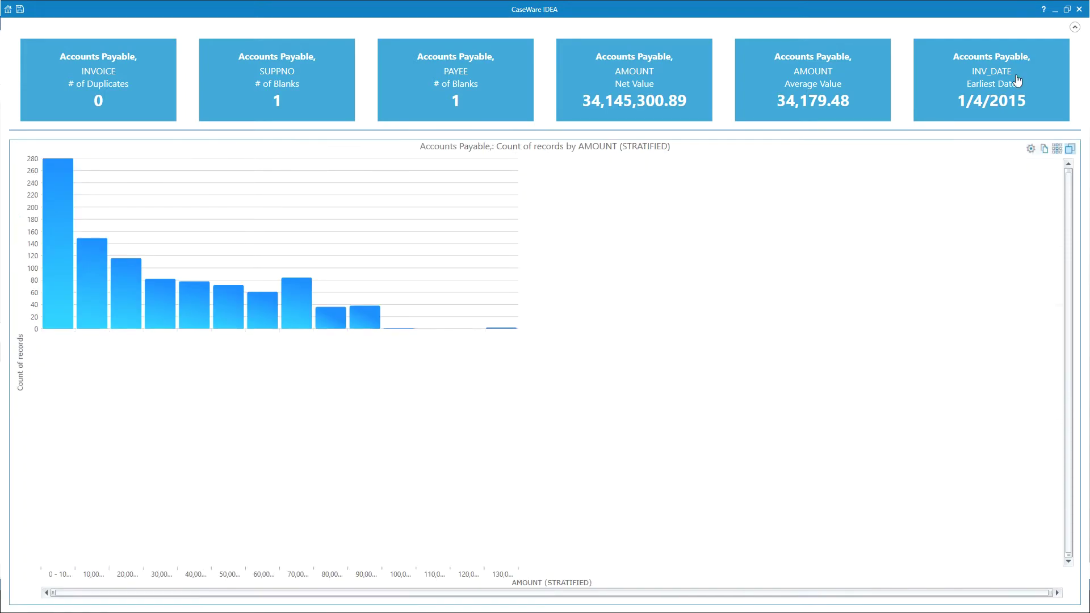
{"action": "left_click", "coordinate": [1068, 150]}
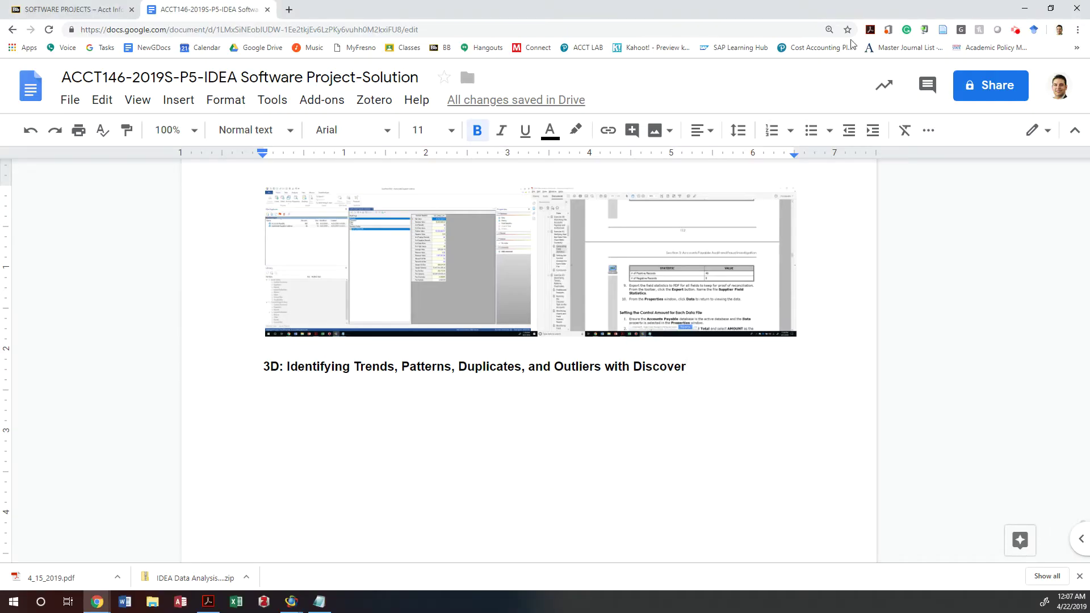
- Switch to CaseWare IDEA and group the INV_DATE line chart by AUTH
{"action": "left_click", "coordinate": [1016, 34]}
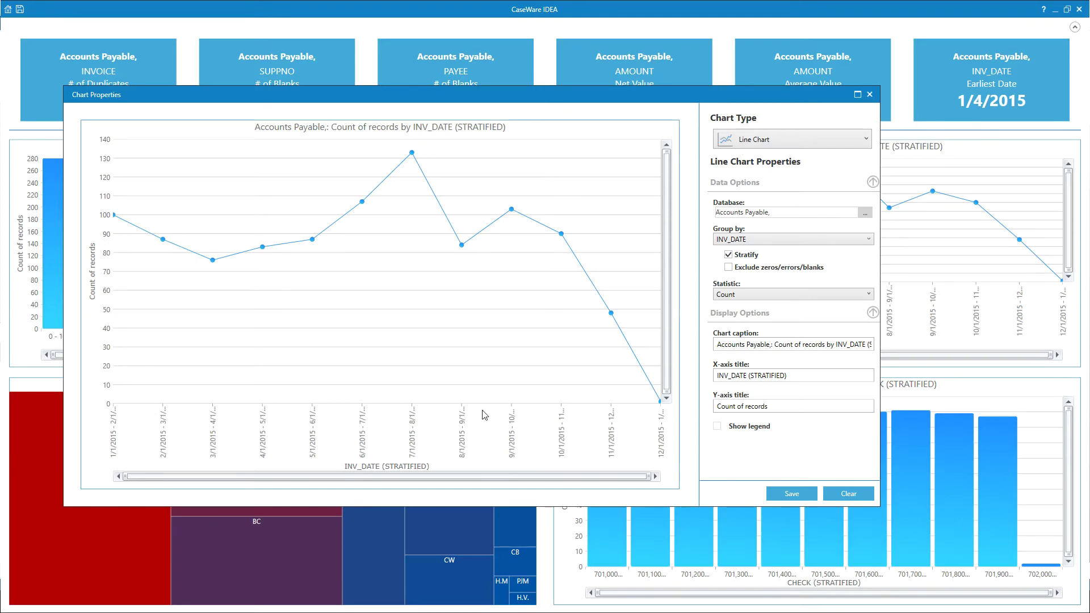
{"action": "left_click", "coordinate": [782, 246]}
{"action": "left_click", "coordinate": [758, 331]}
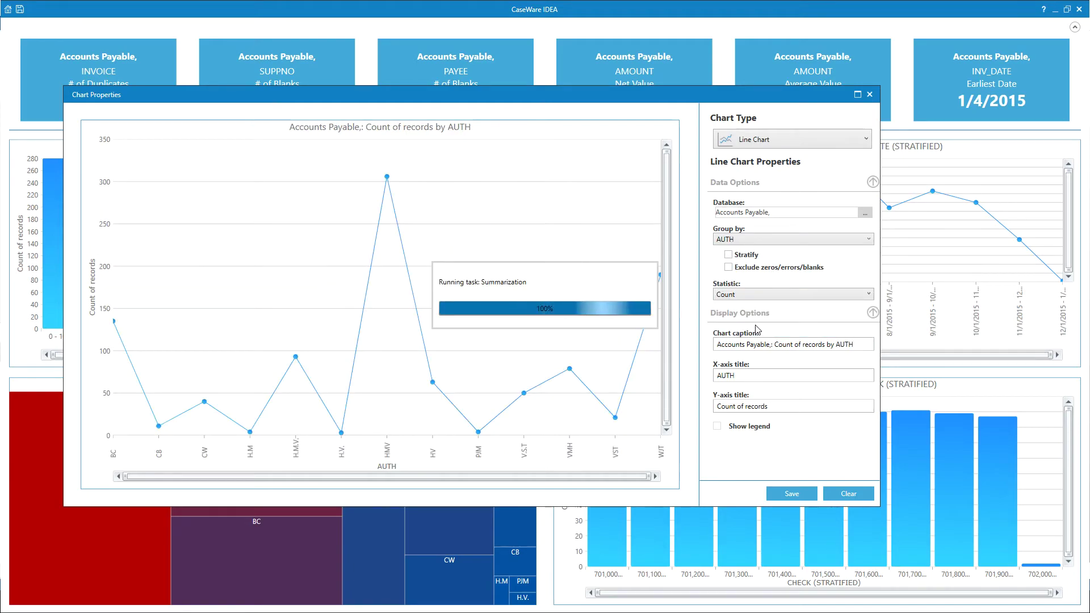
- Set the AUTH line chart's statistic to Sum with AMOUNT as the field to sum, and save the chart
{"action": "left_click", "coordinate": [761, 293]}
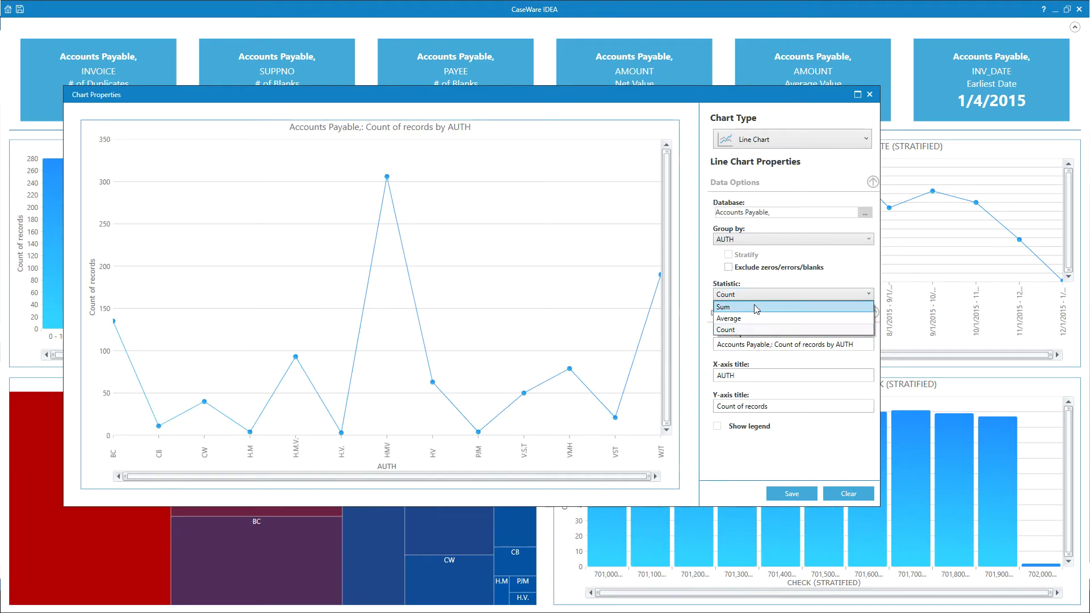
{"action": "left_click", "coordinate": [756, 308]}
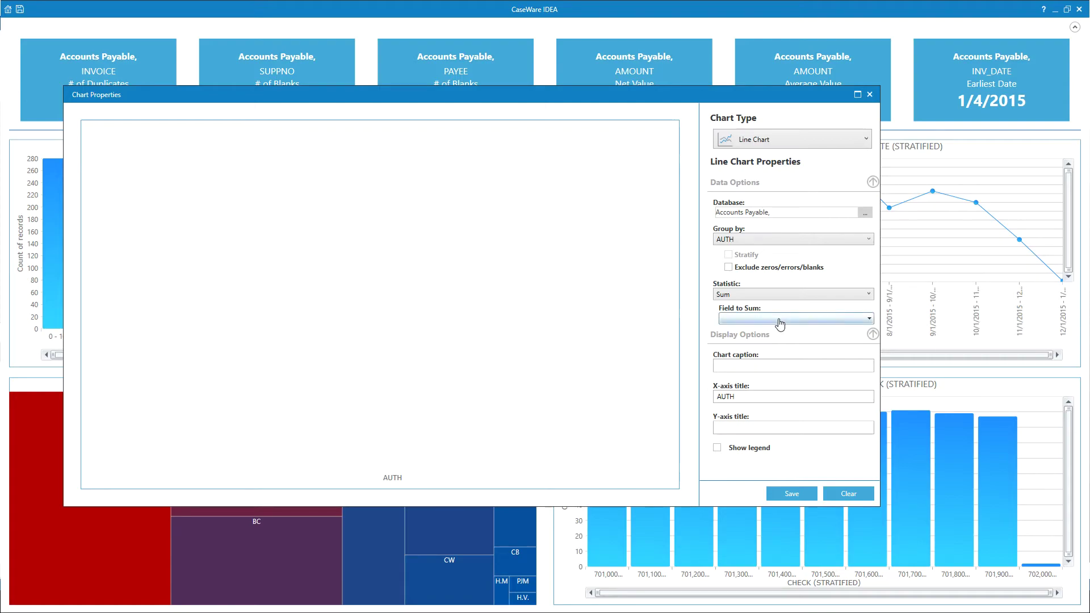
{"action": "left_click", "coordinate": [778, 319]}
{"action": "left_click", "coordinate": [773, 331]}
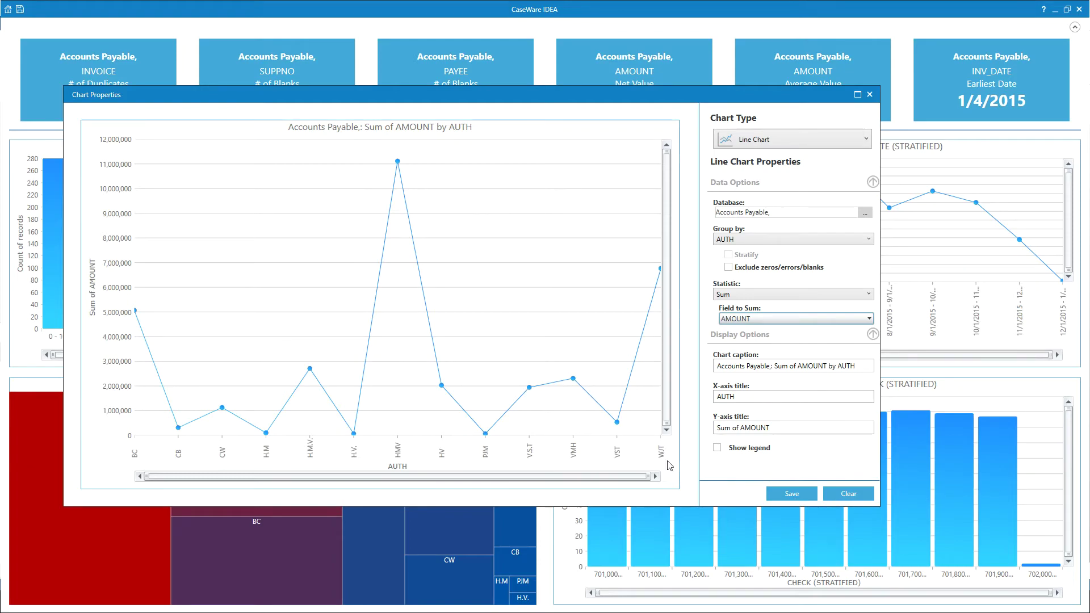
{"action": "mouse_move", "coordinate": [398, 166]}
{"action": "left_click", "coordinate": [784, 491]}
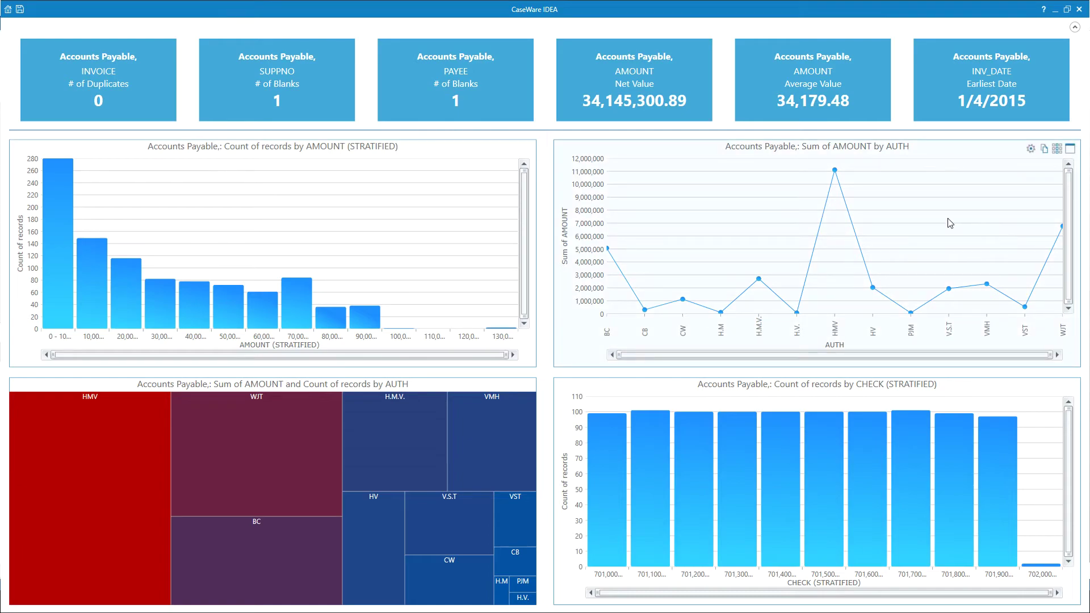
- Save the dashboard in the project's Visualization.ILB folder, named with the student's name followed by "AP Dashboard"
{"action": "left_click", "coordinate": [18, 9]}
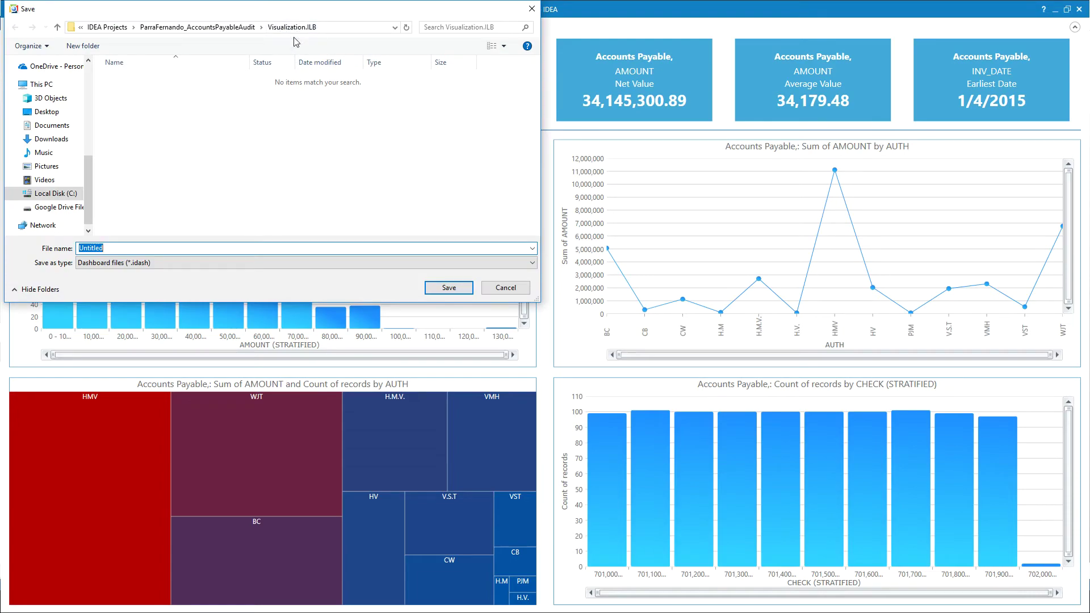
{"action": "type", "text": "ParraFernando AP Dashboard"}
{"action": "left_click", "coordinate": [445, 288]}
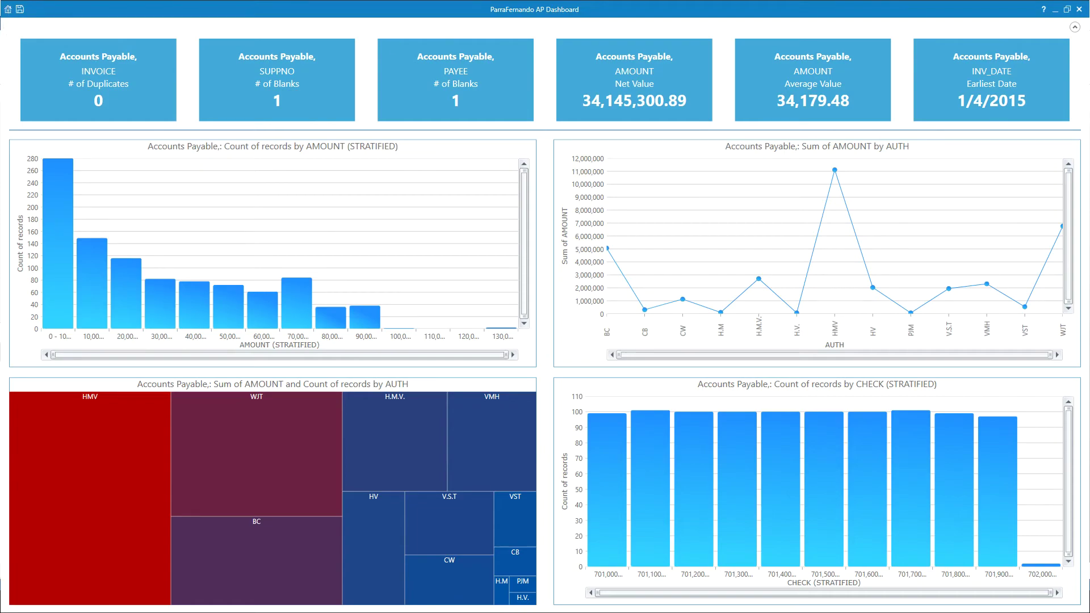
- View the list of saved dashboards, dismiss it, and close the dashboard window
{"action": "left_click_drag", "start_coordinate": [689, 173], "coordinate": [397, 67]}
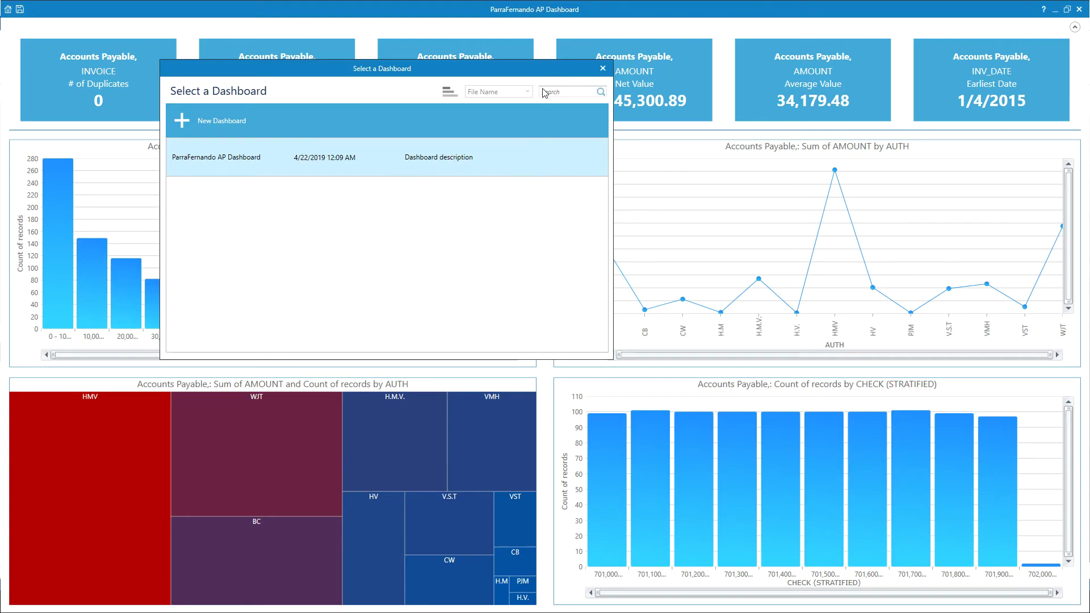
{"action": "left_click", "coordinate": [603, 68]}
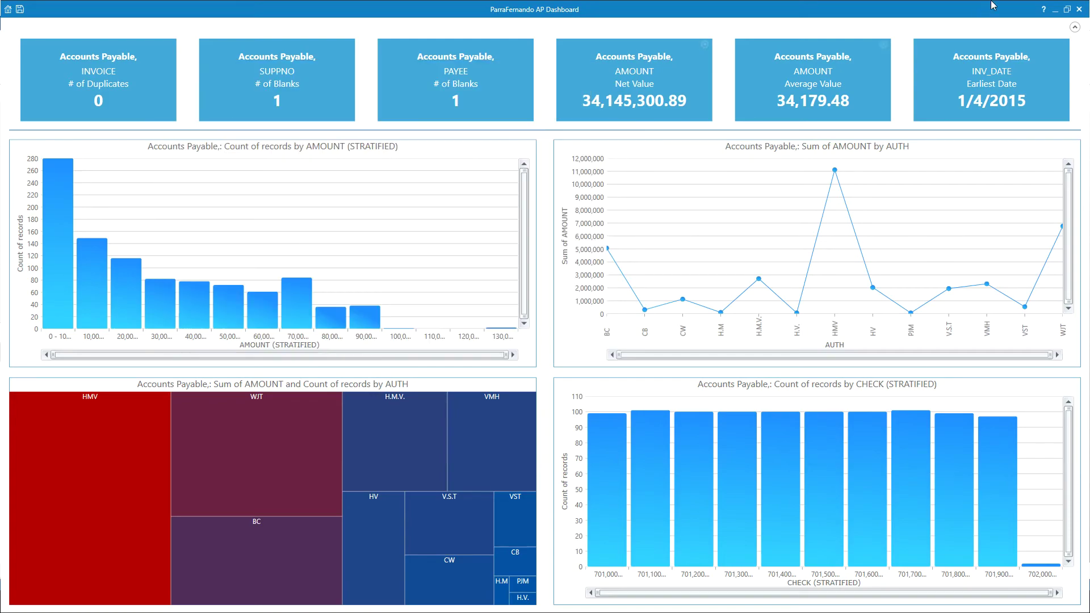
{"action": "left_click", "coordinate": [1079, 9]}
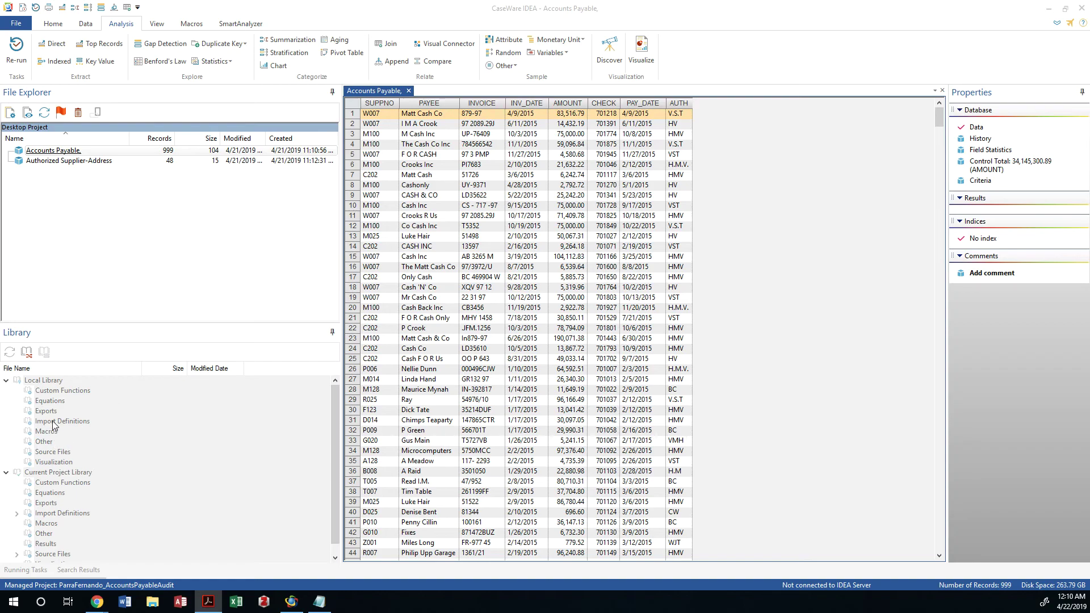
{"action": "left_click", "coordinate": [48, 460]}
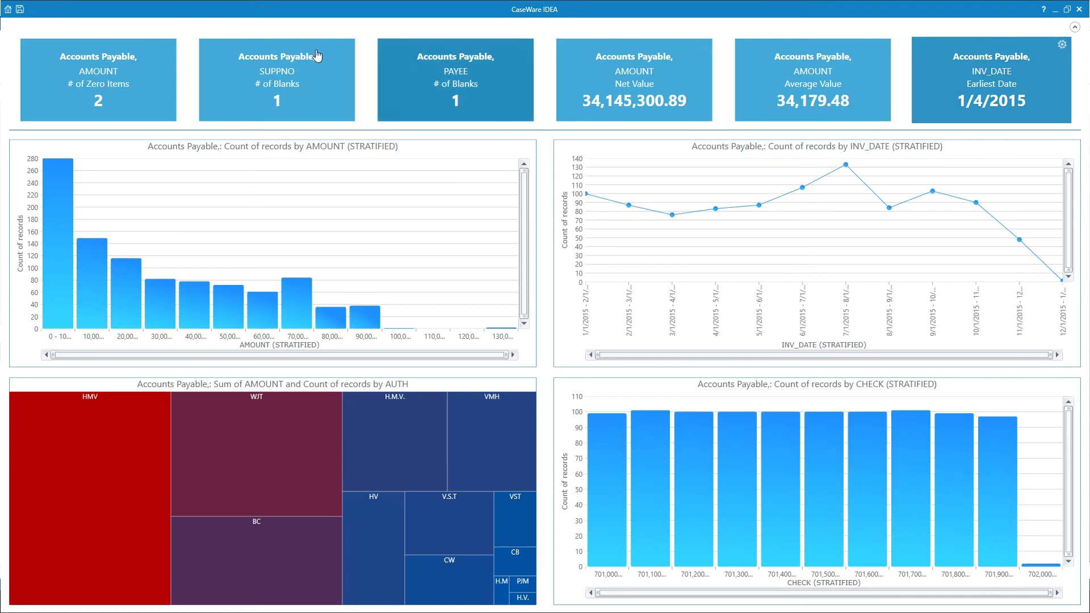
{"action": "key", "text": "alt+F4"}
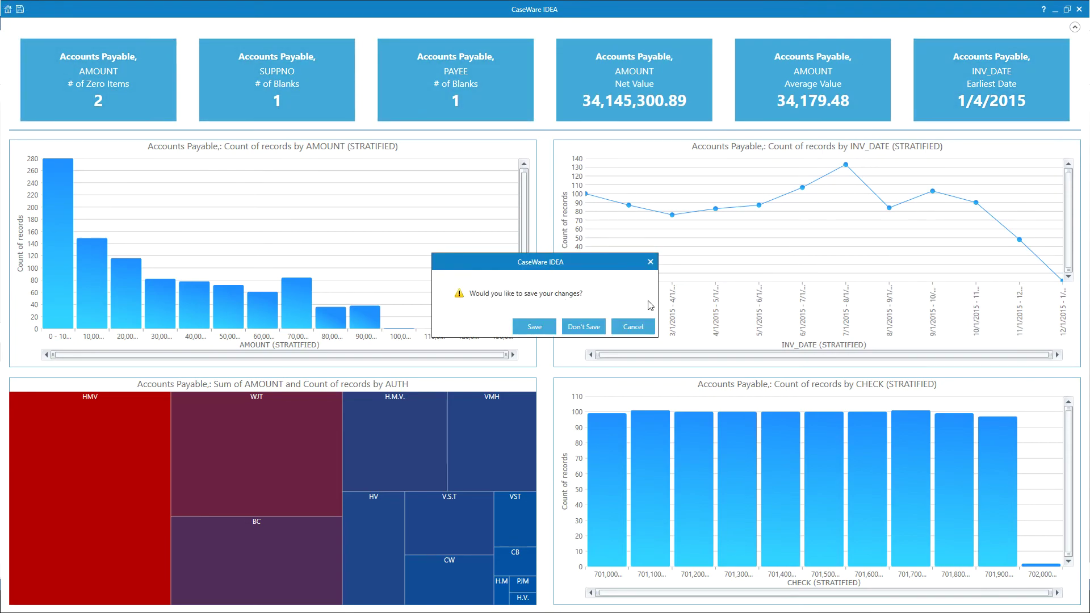
{"action": "left_click", "coordinate": [573, 327]}
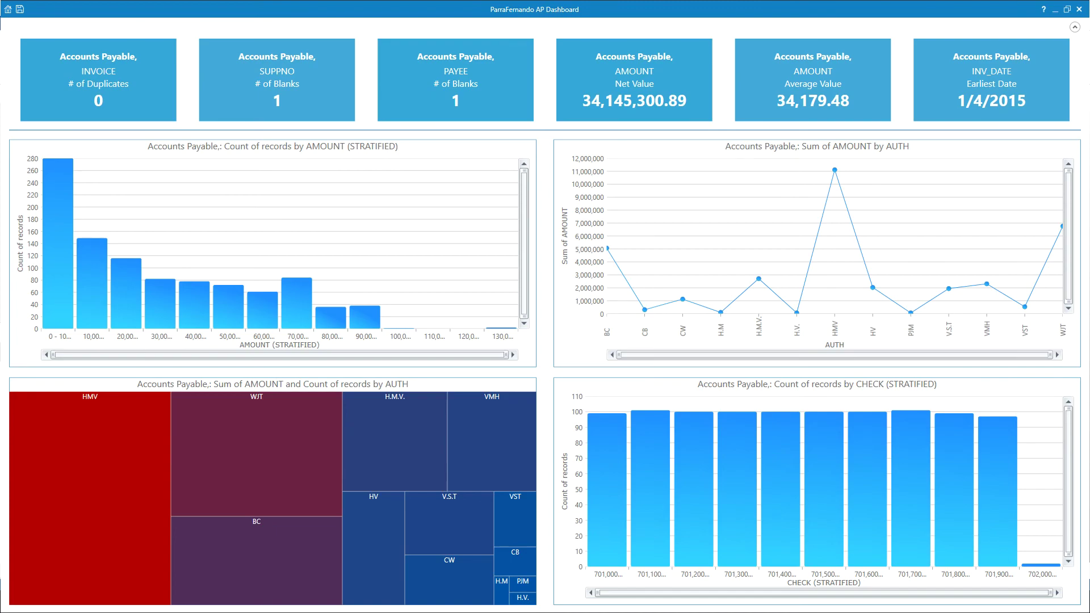
- Add a screenshot of the AP Dashboard below the 3D heading in the Google Docs solution document and return to the dashboard
{"action": "key", "text": "alt+Tab"}
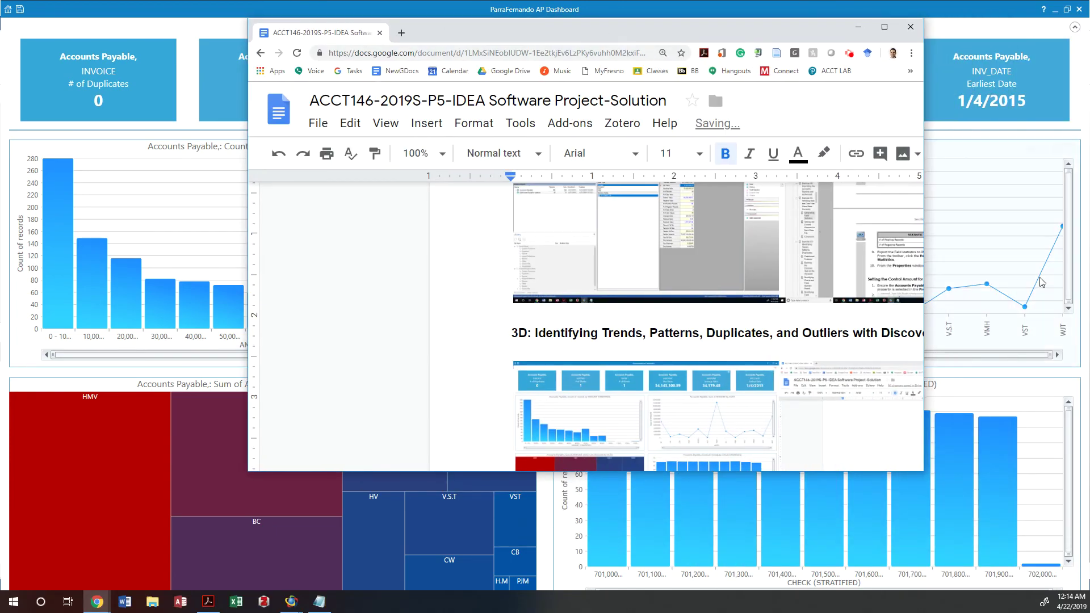
{"action": "scroll", "coordinate": [617, 371], "scroll_direction": "down", "scroll_amount": 5}
{"action": "key", "text": "alt+Tab"}
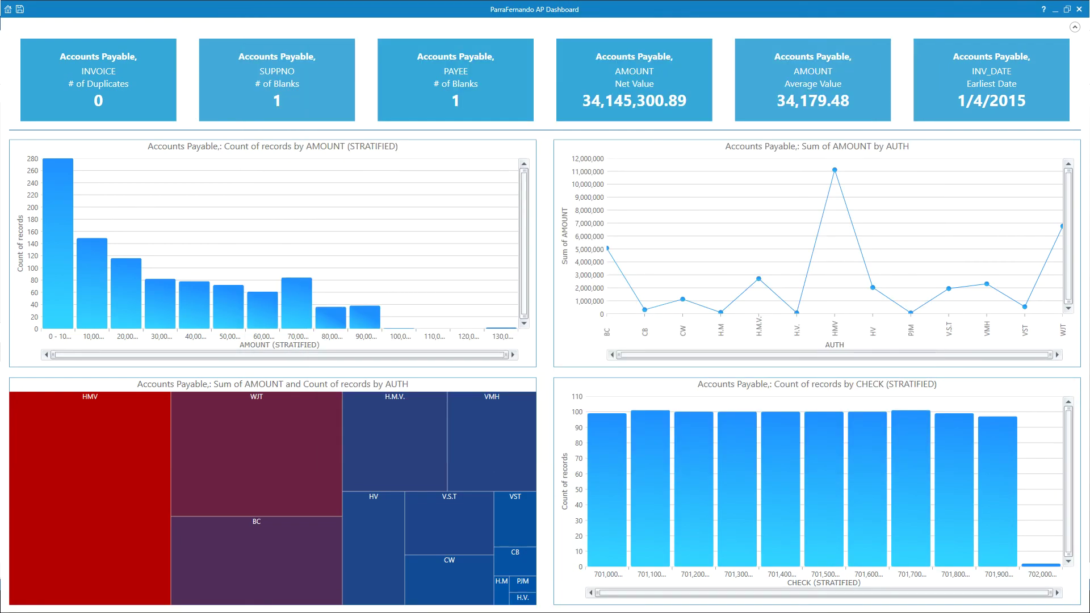
{"action": "key", "text": "alt+Tab"}
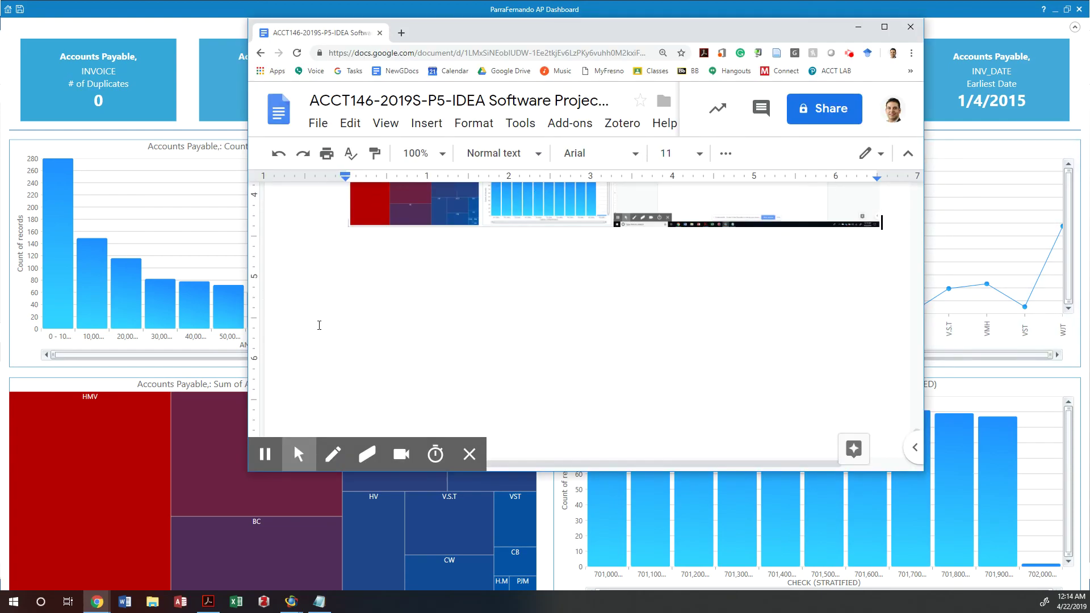
{"action": "key", "text": "alt+Tab"}
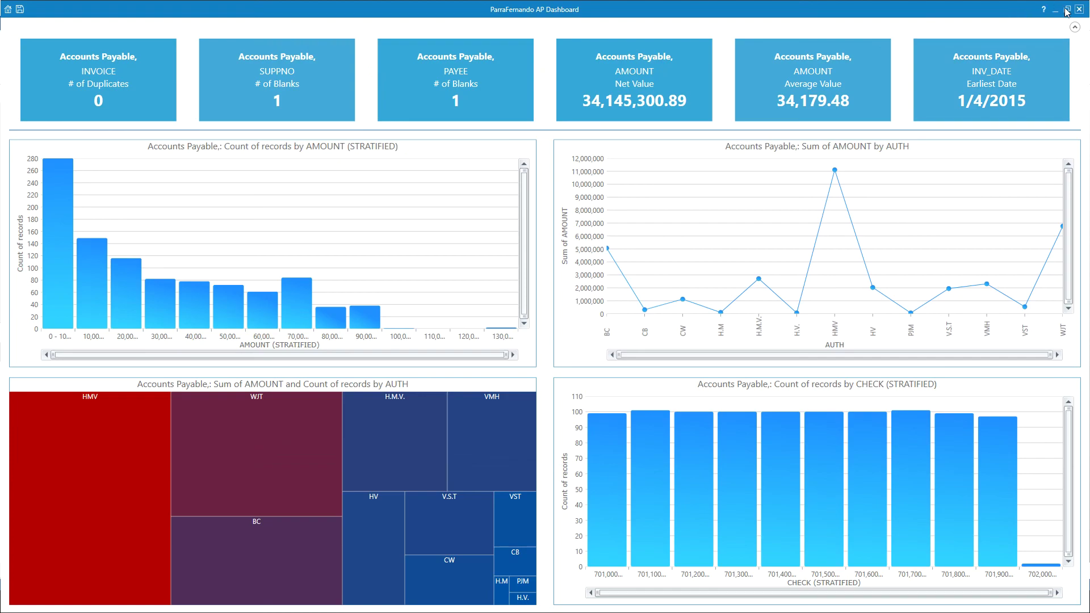
- Save the dashboard over the existing AP Dashboard .idash file, confirm the replacement, and close the dashboard
{"action": "left_click", "coordinate": [19, 9]}
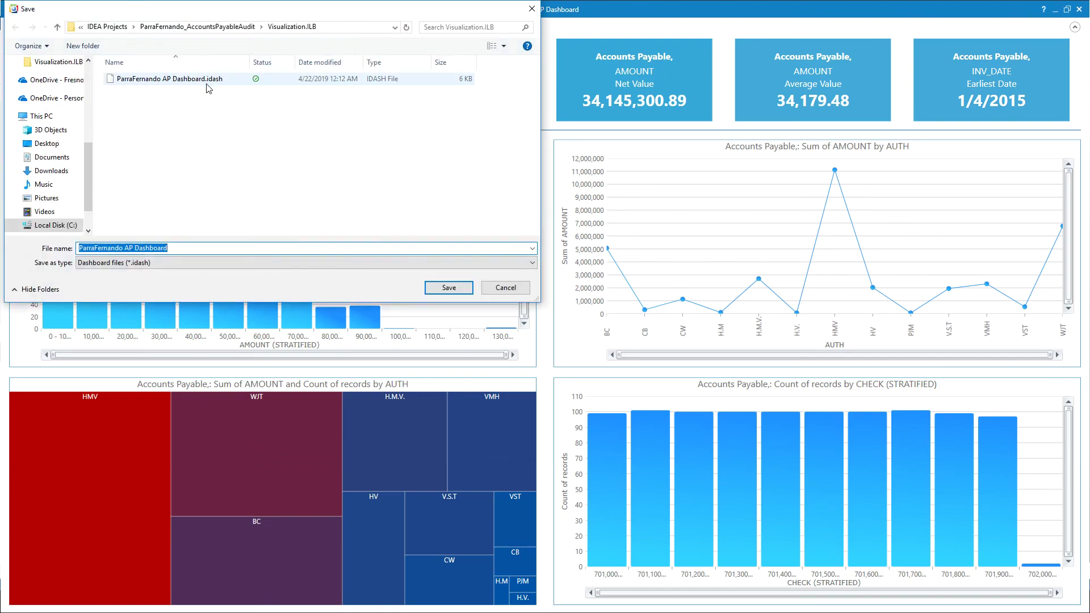
{"action": "left_click", "coordinate": [208, 79]}
{"action": "left_click", "coordinate": [443, 288]}
{"action": "left_click", "coordinate": [586, 306]}
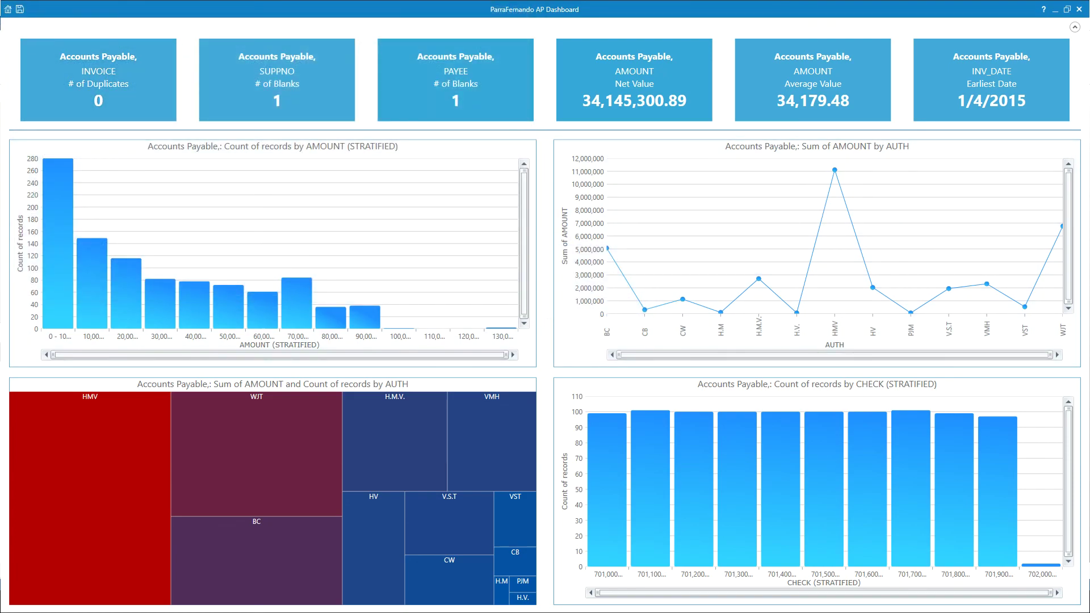
{"action": "left_click", "coordinate": [1078, 9]}
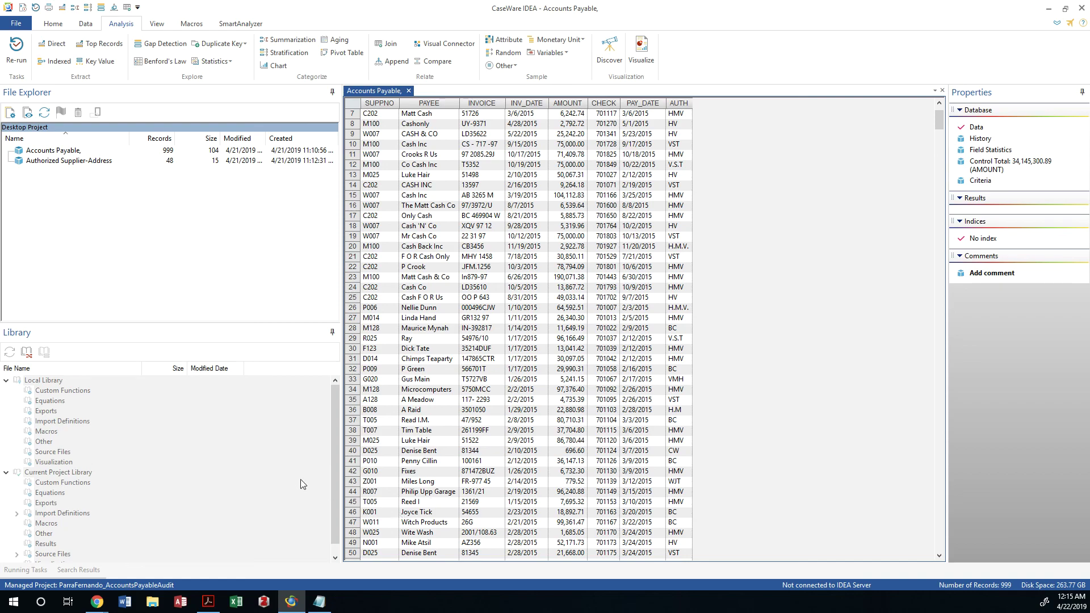
{"action": "left_click", "coordinate": [334, 449]}
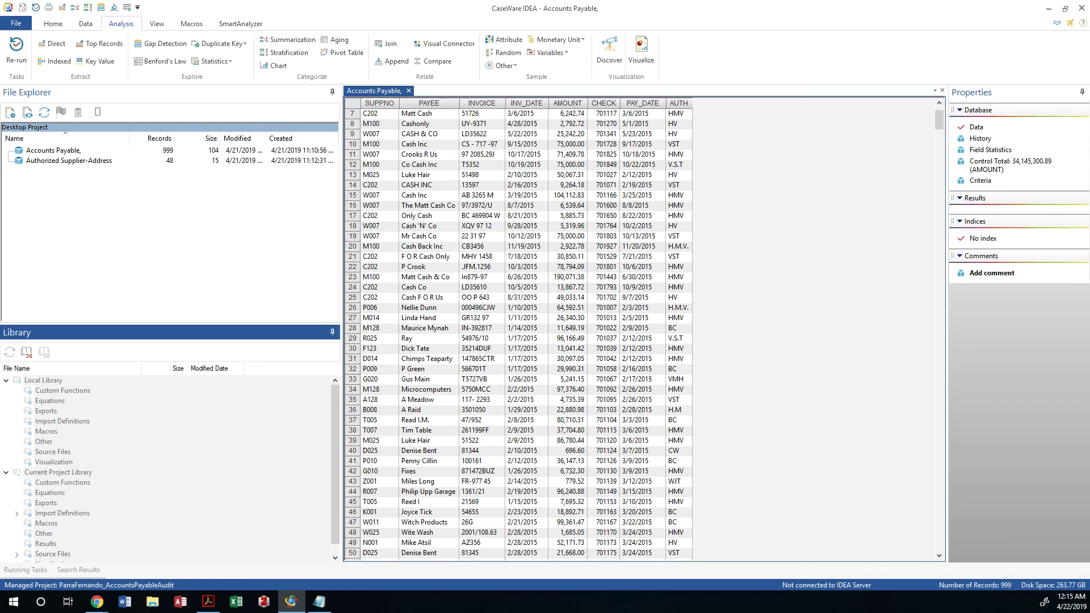
{"action": "key", "text": "alt+Tab"}
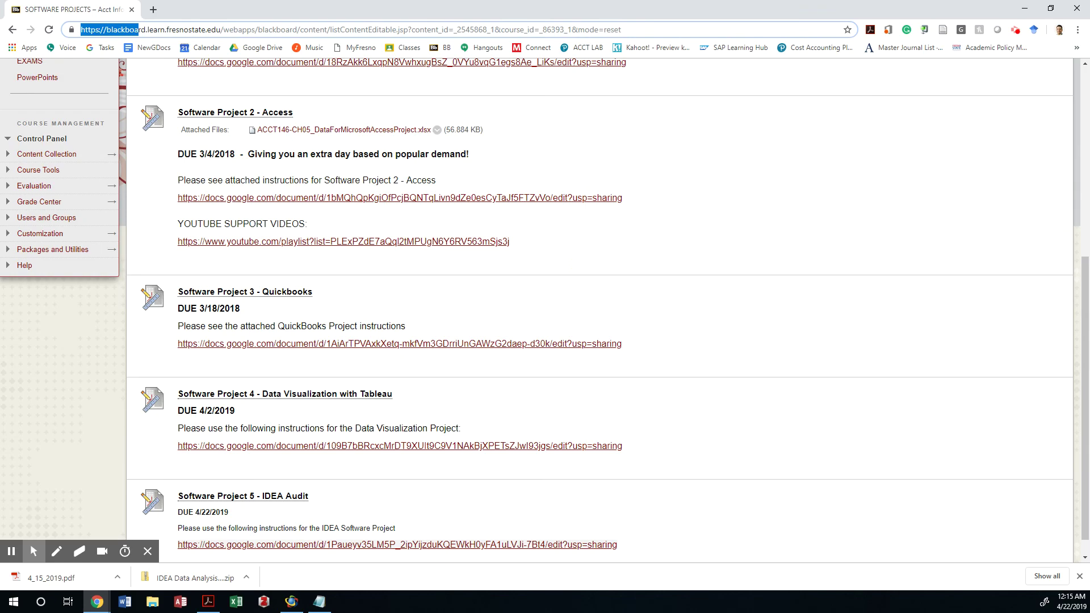
{"action": "left_click", "coordinate": [1014, 31]}
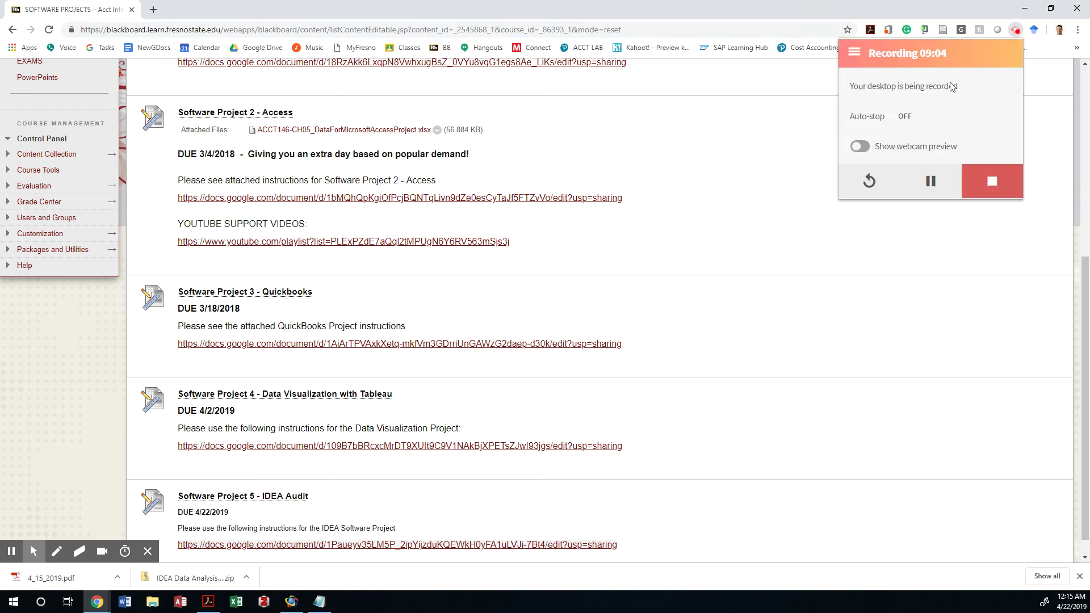